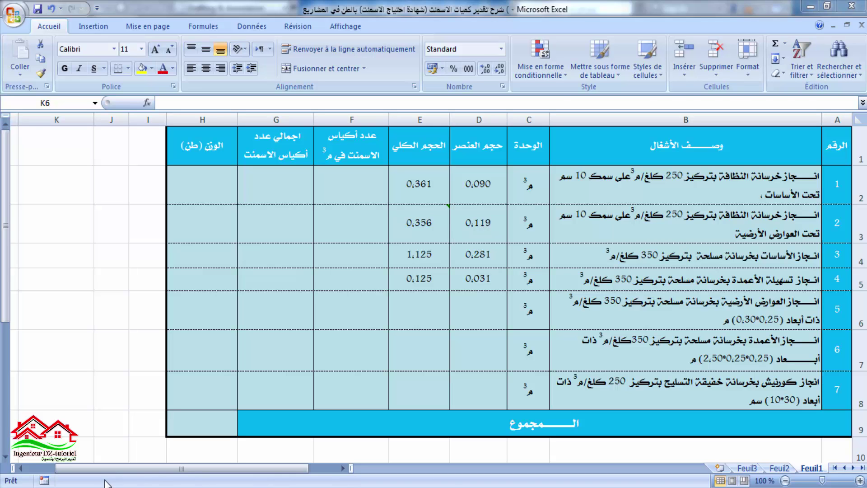
- Switch to AutoCAD and examine the footing plan and the elevation, including the columns, ground beams and their dimensions
key(alt+Tab)
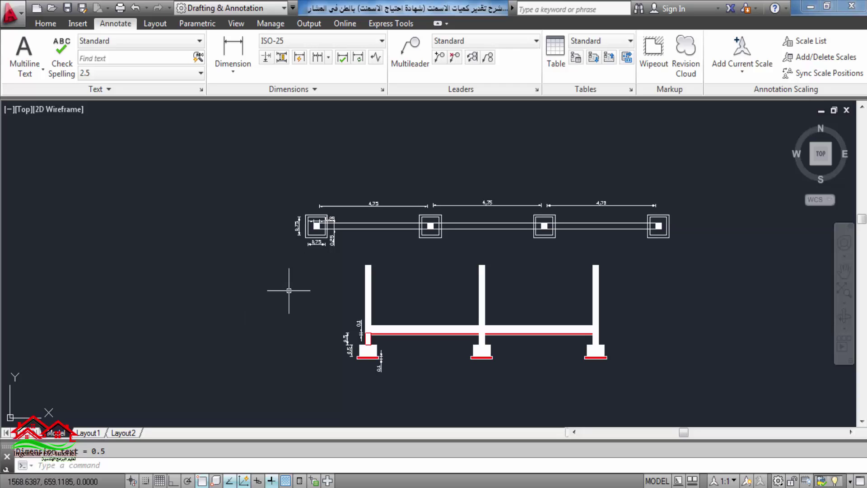
text(p)
key(Return)
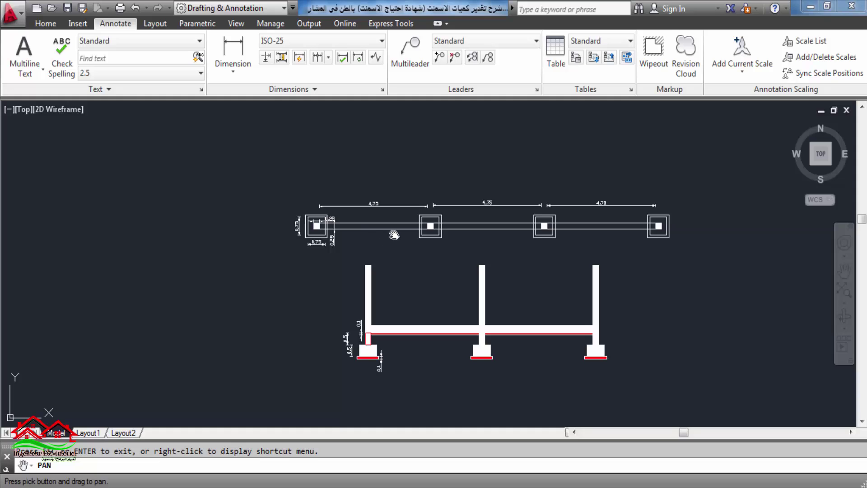
scroll(372, 222, up, 4)
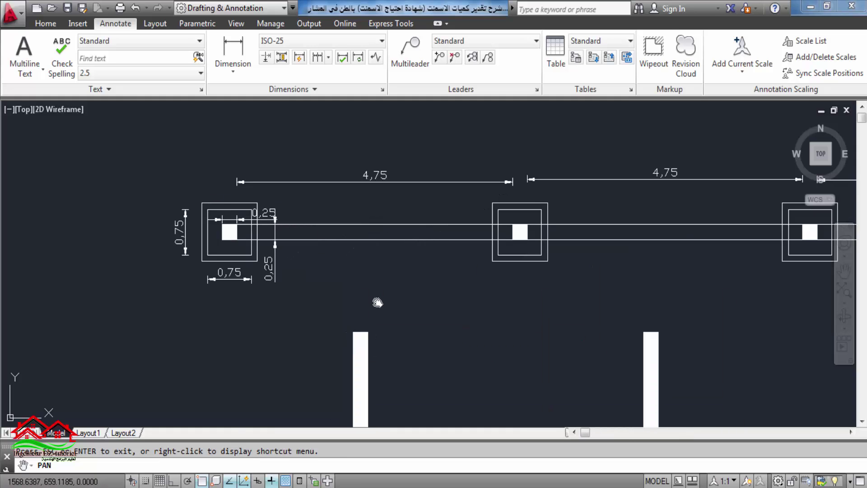
drag(383, 305, 300, 223)
drag(381, 280, 366, 222)
scroll(280, 316, up, 5)
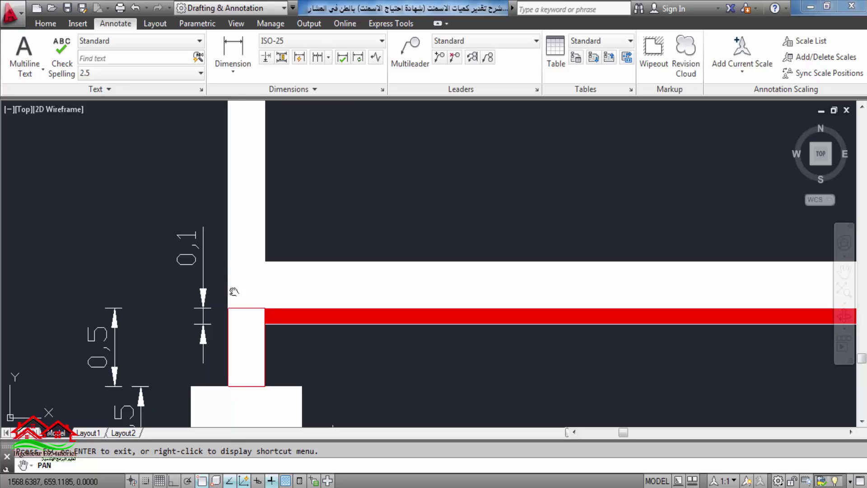
scroll(211, 237, down, 6)
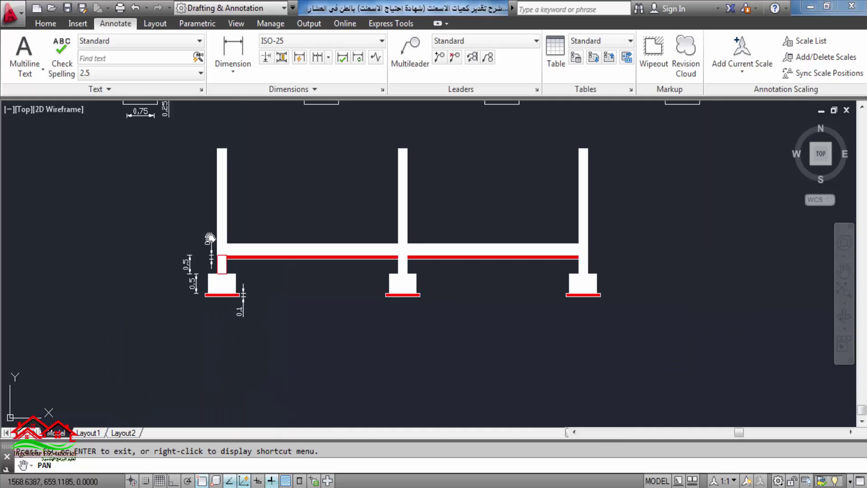
drag(359, 170, 402, 317)
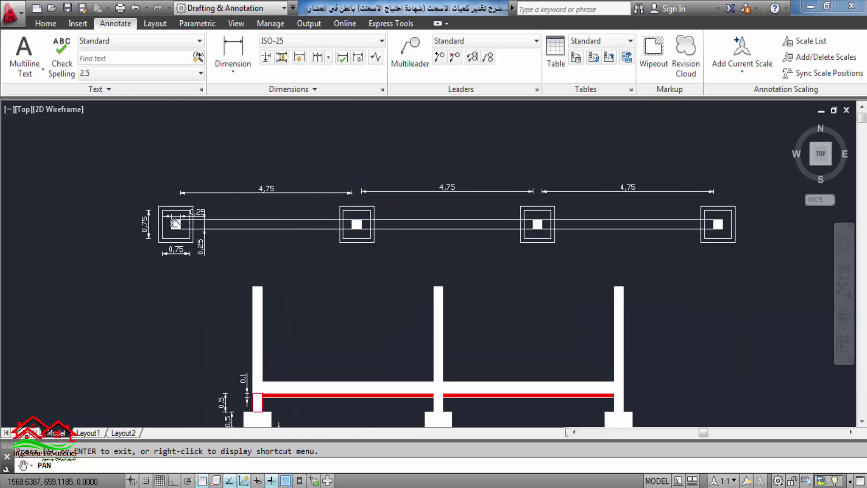
drag(527, 307, 523, 261)
scroll(591, 331, up, 4)
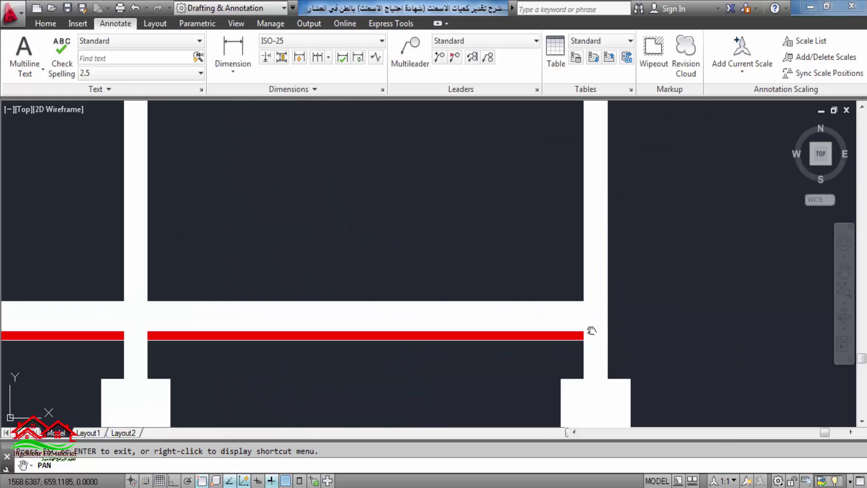
scroll(591, 330, up, 1)
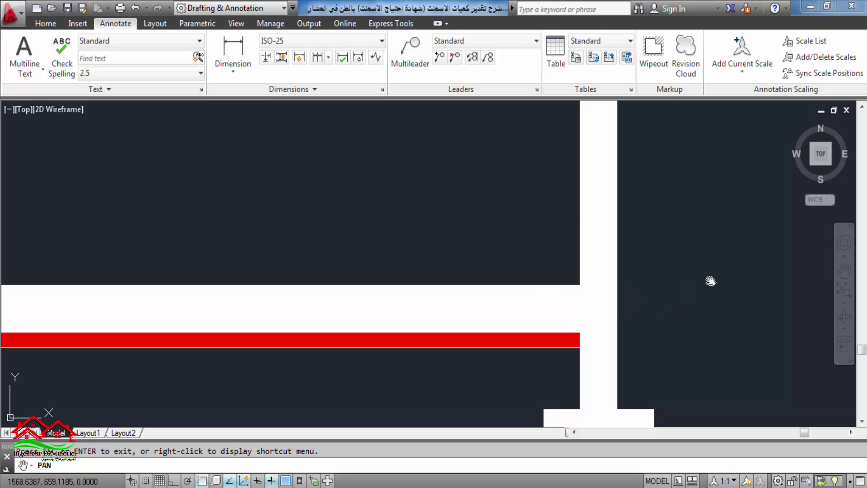
scroll(712, 279, down, 5)
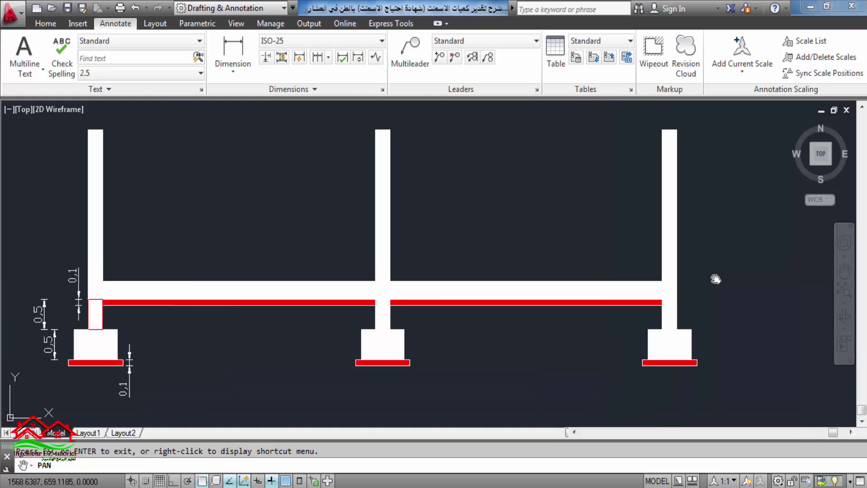
drag(169, 278, 296, 267)
scroll(354, 305, down, 3)
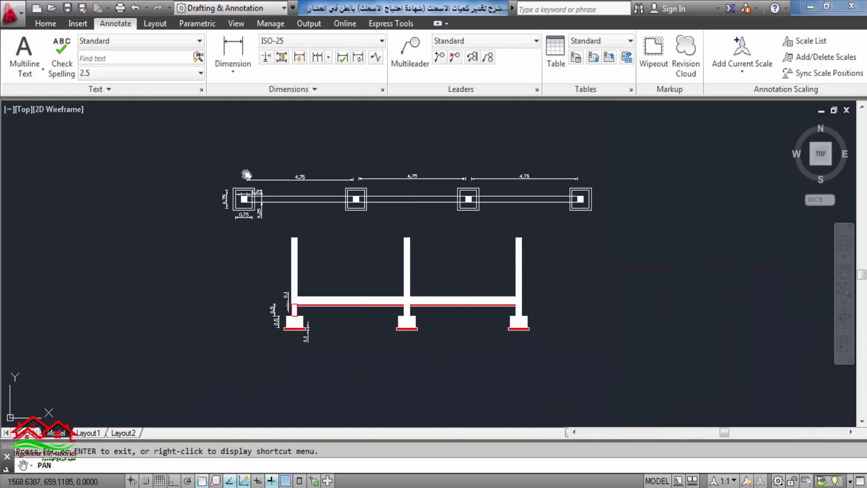
scroll(251, 176, up, 2)
drag(430, 291, 396, 303)
right_click(344, 263)
click(371, 273)
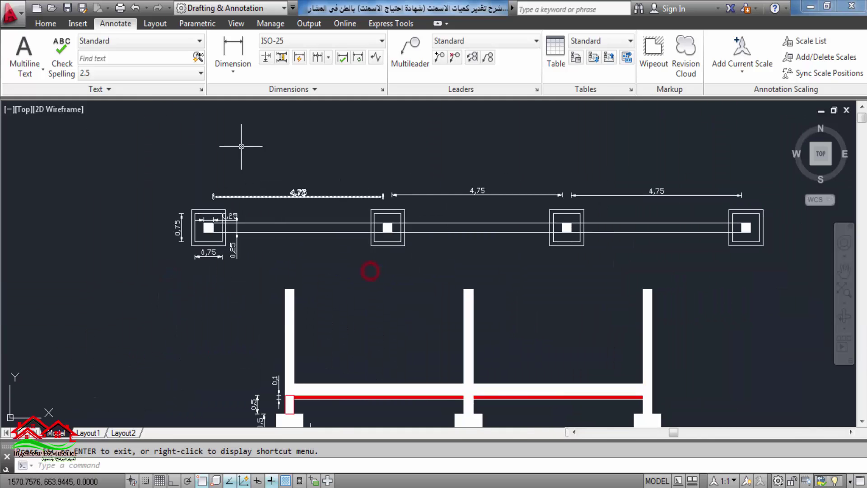
- Add a linear dimension above the plan spanning the full ground beam line, between the outer edges of the two end columns
click(235, 75)
click(243, 96)
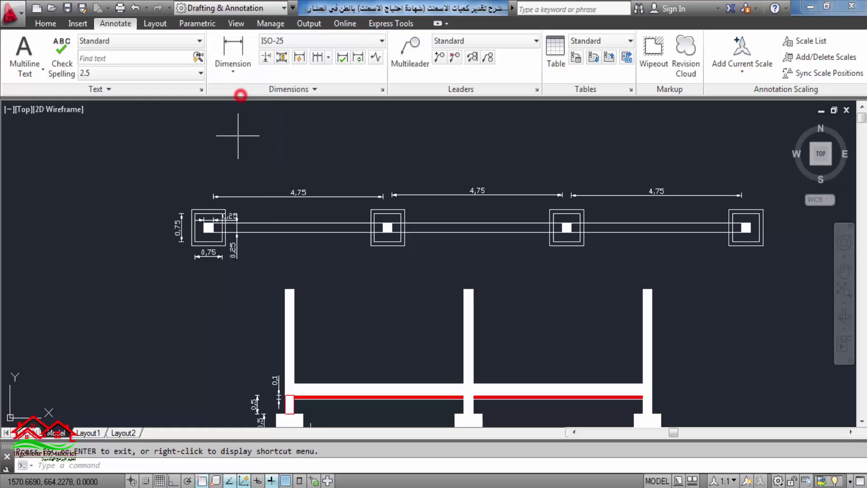
scroll(210, 223, up, 5)
scroll(210, 223, up, 3)
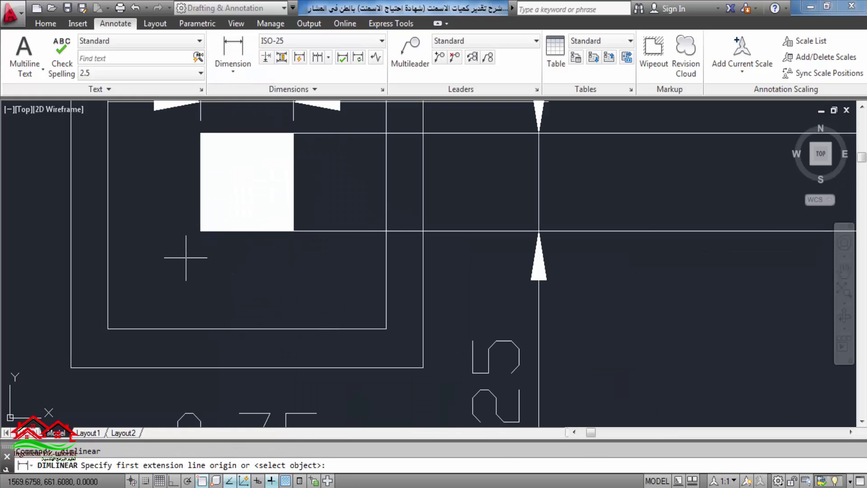
click(201, 233)
scroll(80, 265, down, 5)
scroll(79, 264, down, 3)
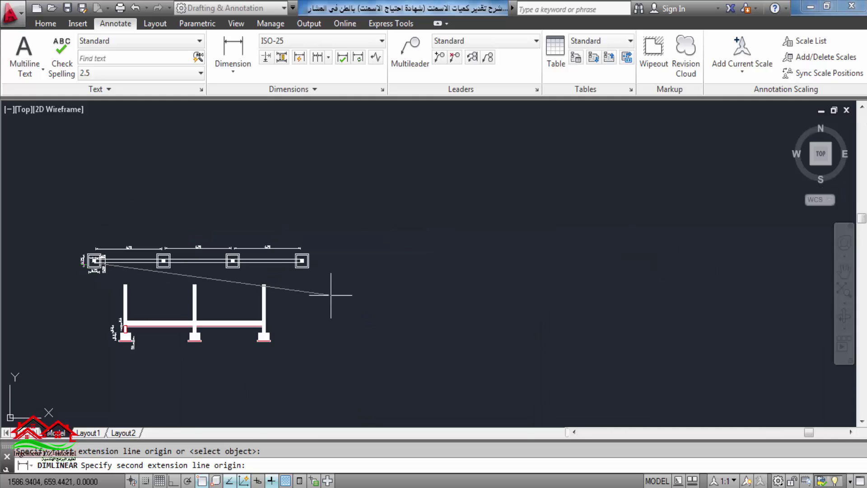
scroll(346, 267, up, 8)
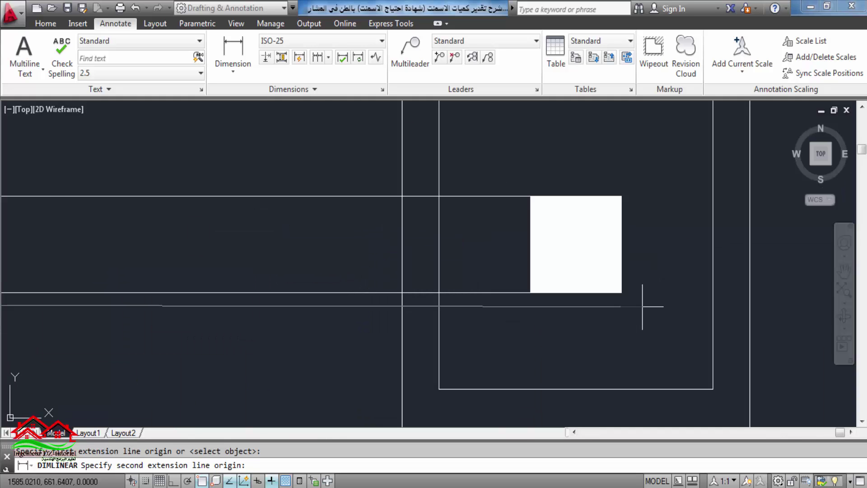
click(622, 292)
scroll(635, 289, down, 8)
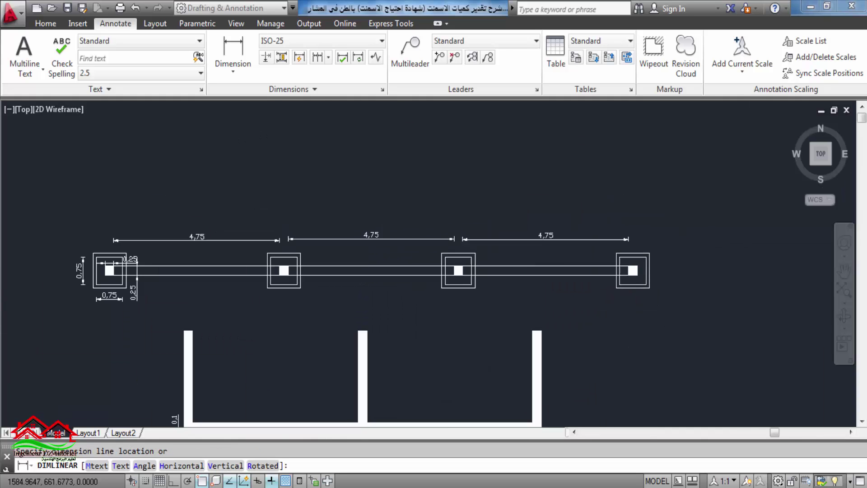
click(537, 182)
scroll(357, 182, up, 5)
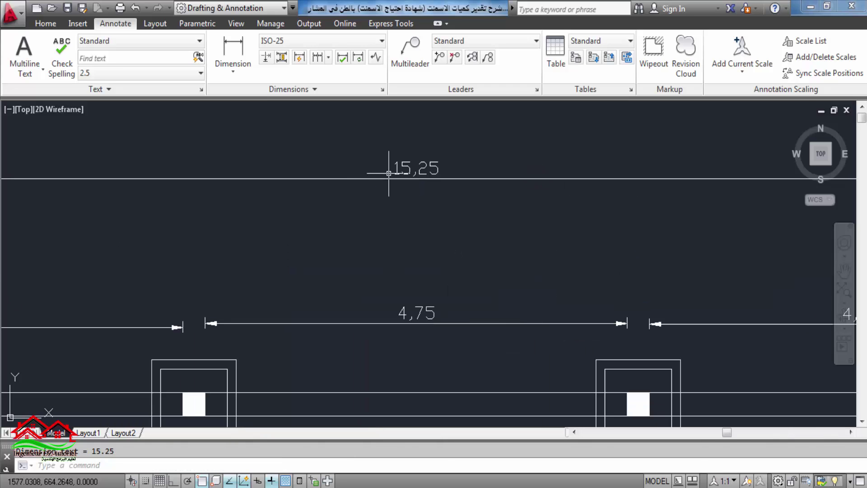
scroll(452, 177, down, 5)
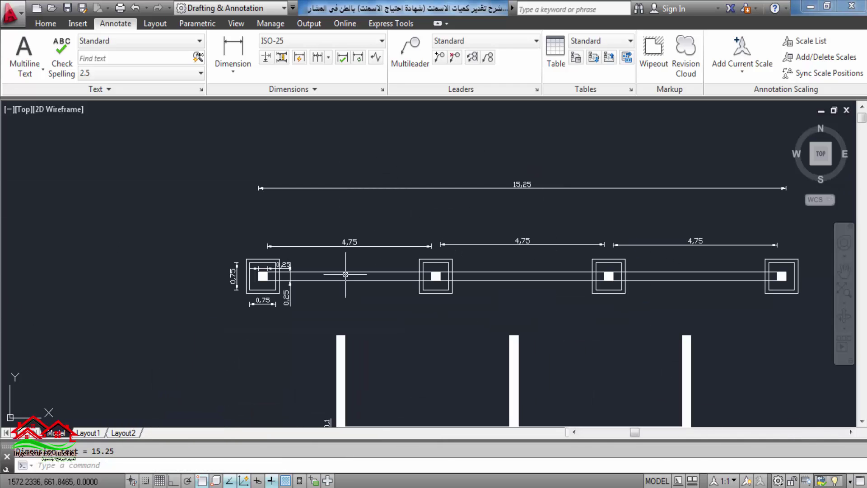
- Add a vertical linear dimension for the ground beam's depth in the elevation, placed outside the rightmost column
scroll(286, 274, up, 10)
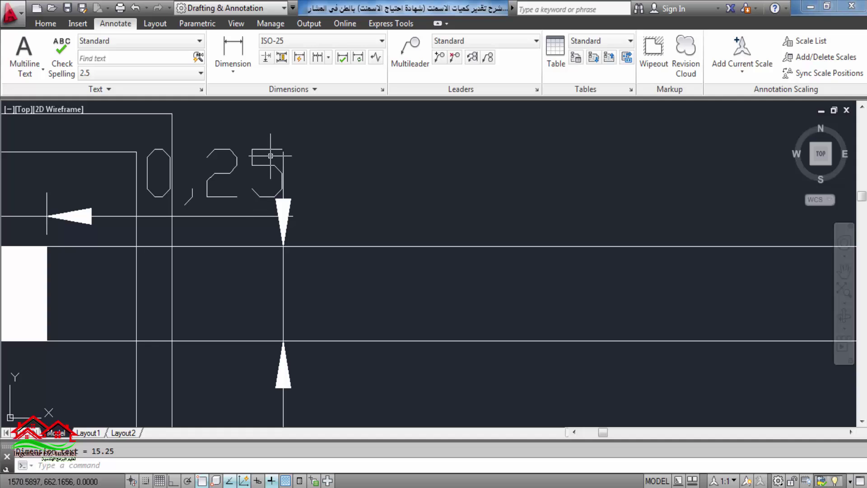
scroll(323, 222, down, 10)
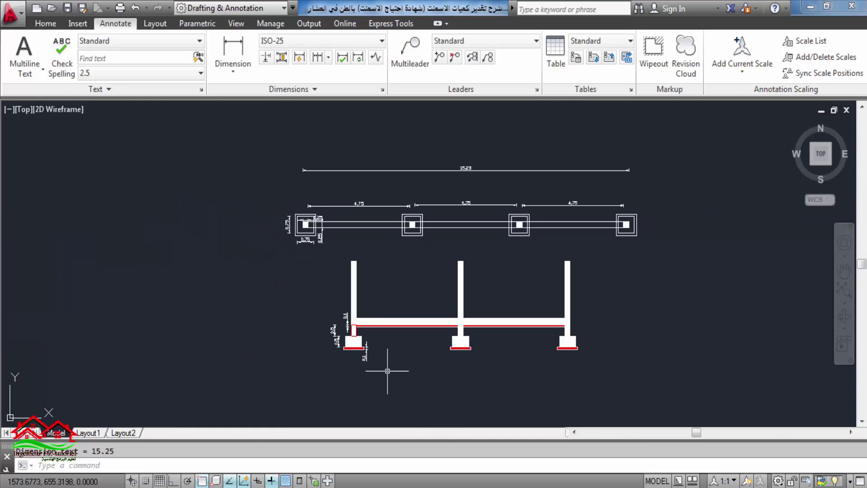
scroll(658, 324, up, 10)
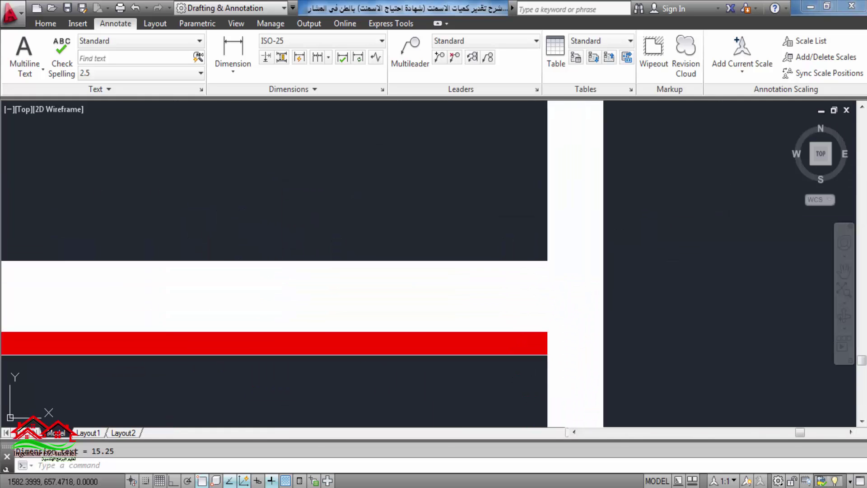
click(233, 70)
click(243, 98)
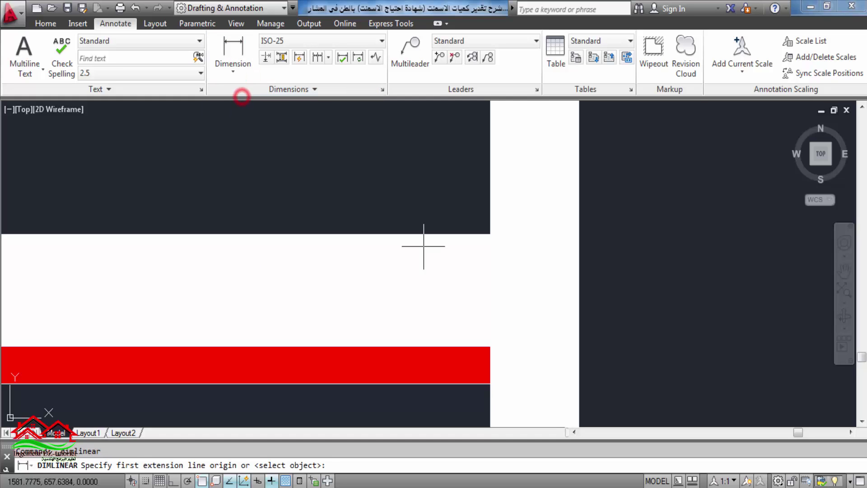
click(491, 234)
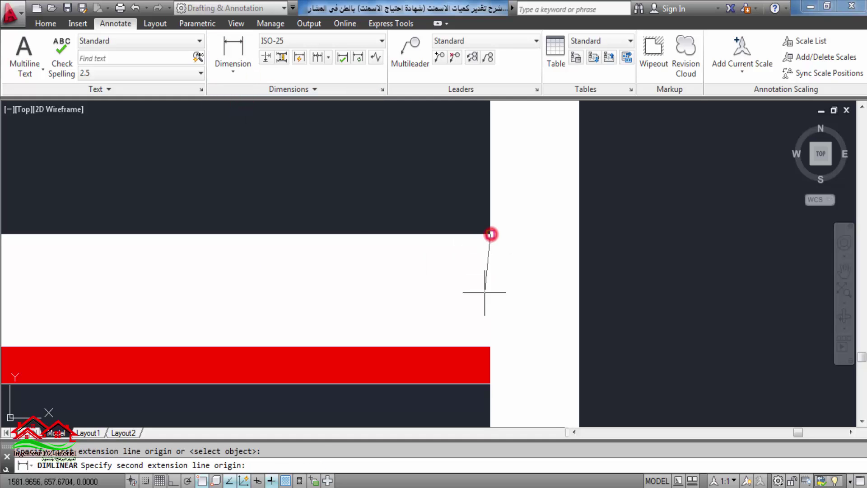
click(490, 346)
click(678, 344)
scroll(532, 232, down, 5)
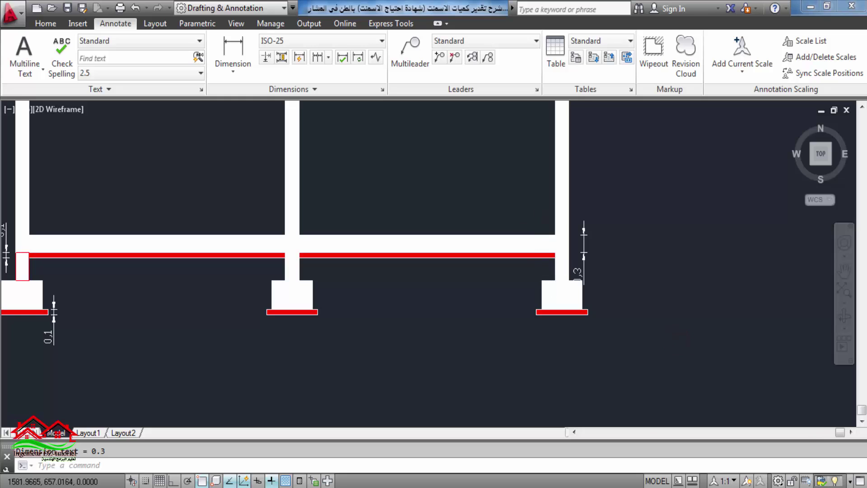
scroll(532, 232, up, 8)
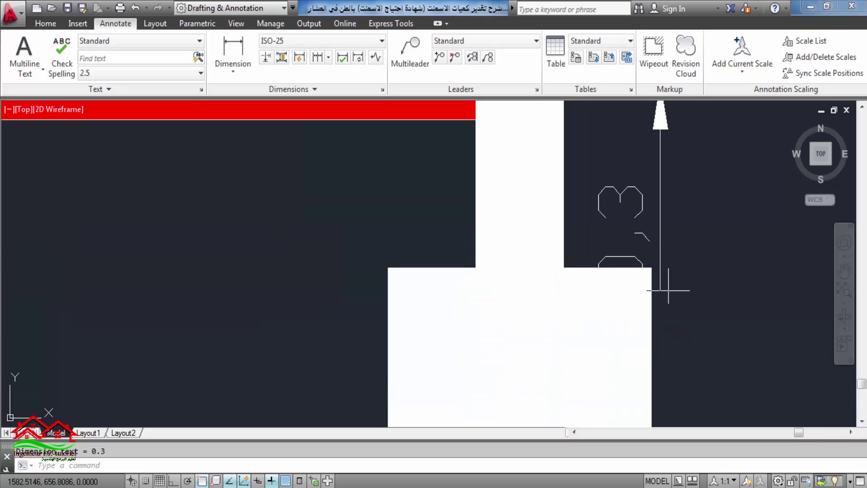
scroll(668, 311, down, 5)
scroll(671, 331, down, 4)
scroll(571, 232, up, 8)
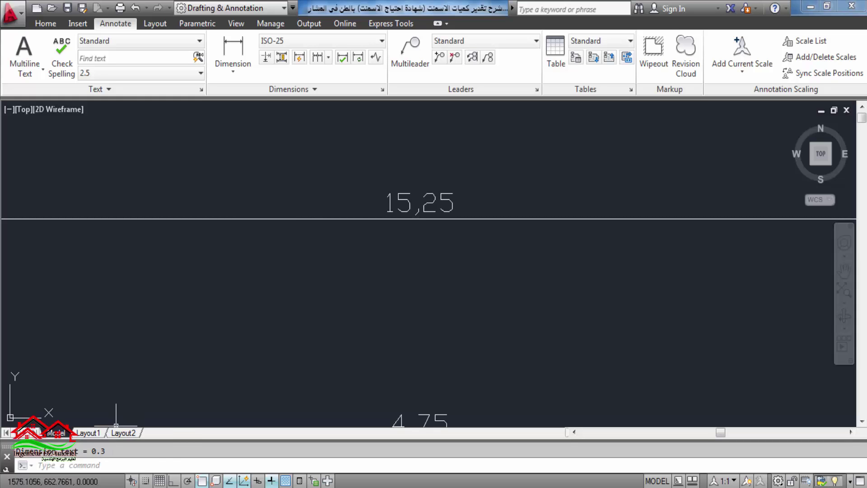
- Switch to Excel and enter the ground beams' total volume in E6 as =15,25*0,25*0,3
click(93, 395)
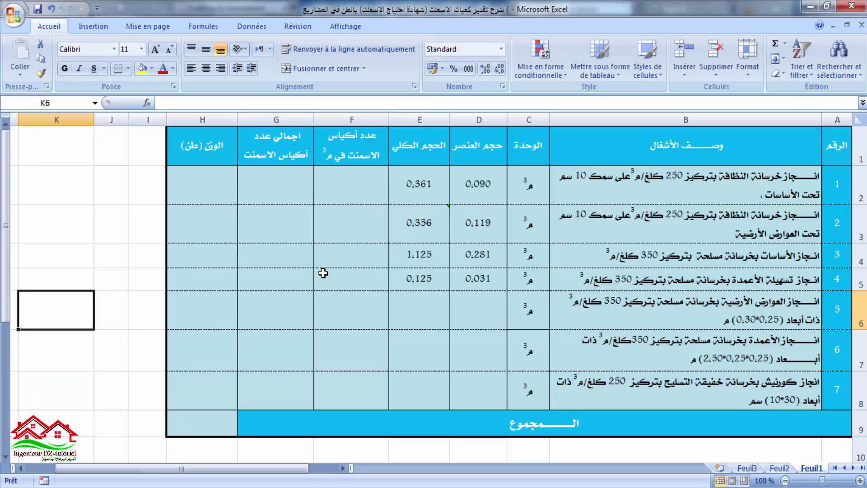
click(424, 306)
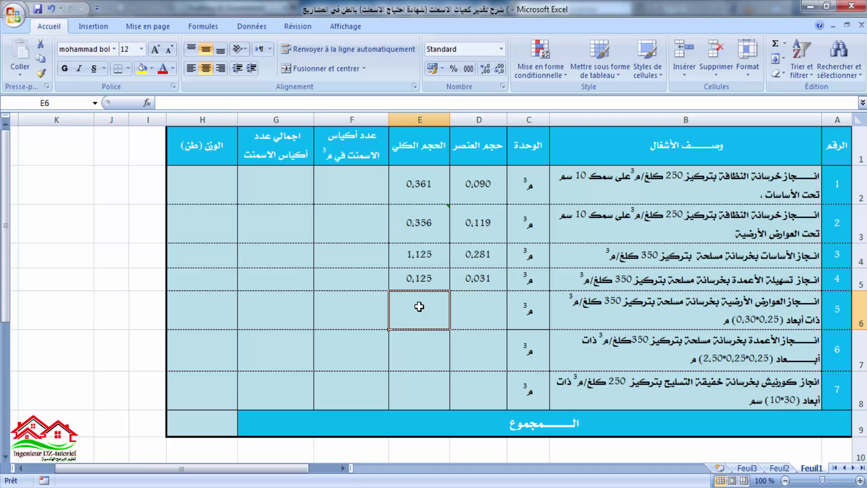
text(=12)
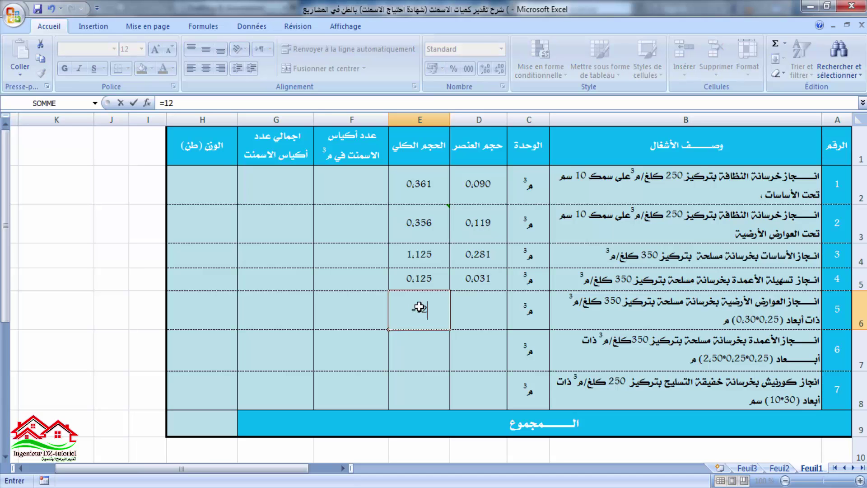
text(5,25*0,25*0,3)
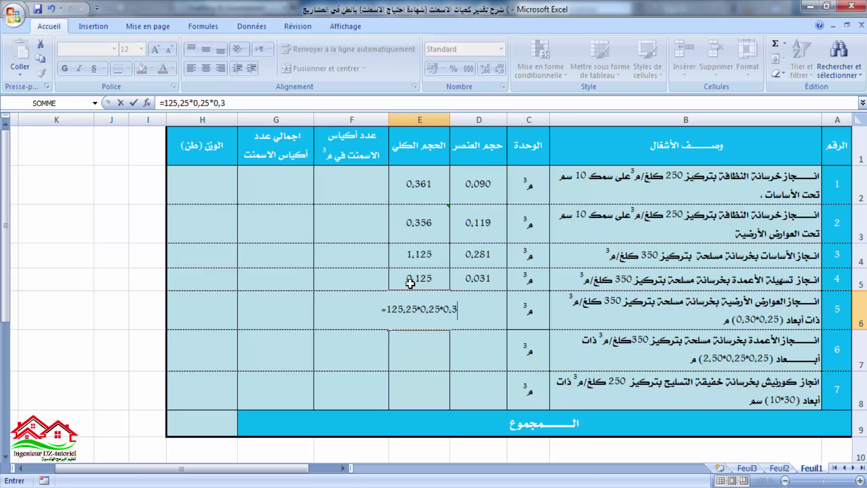
drag(393, 310, 398, 311)
key(BackSpace)
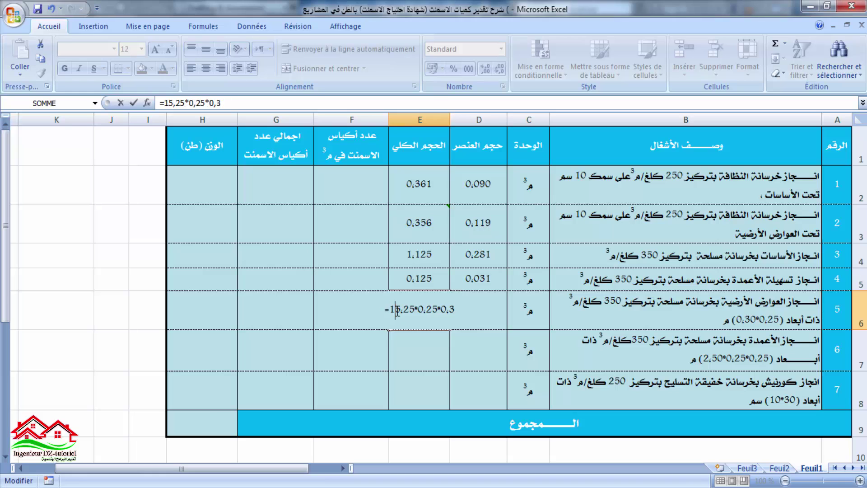
click(461, 307)
key(Return)
- Format the ground beams' total volume in E6 to three decimal places
click(421, 309)
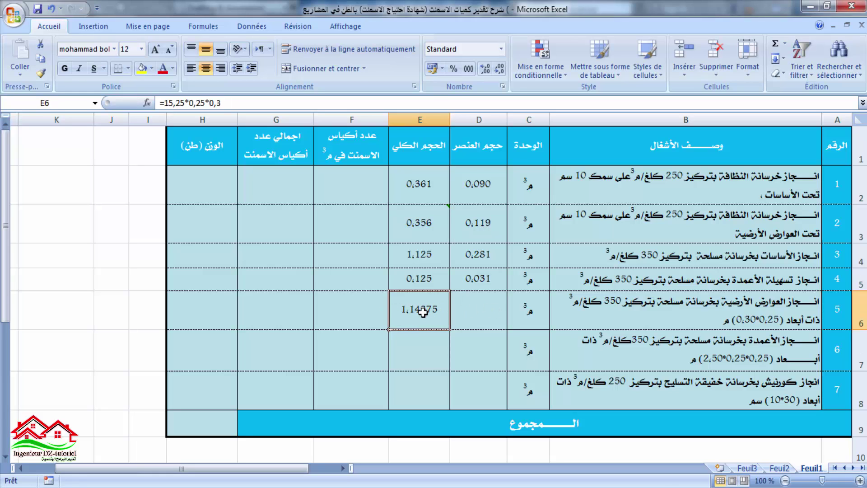
click(499, 69)
click(499, 70)
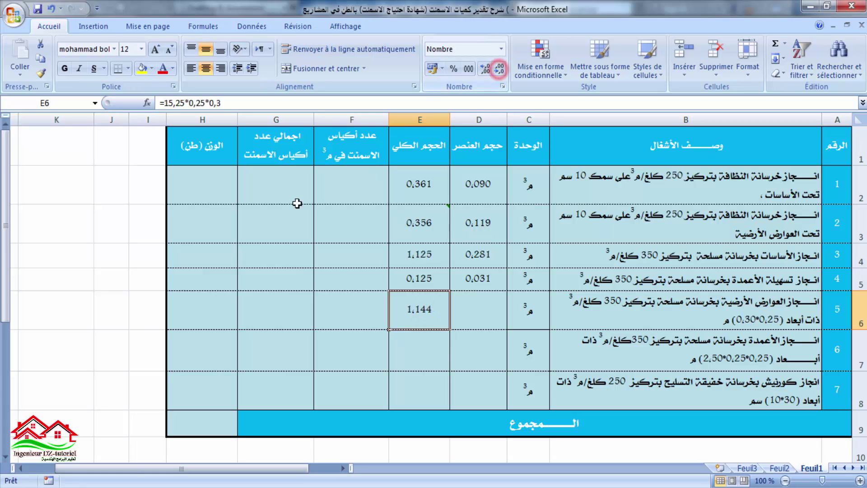
click(67, 309)
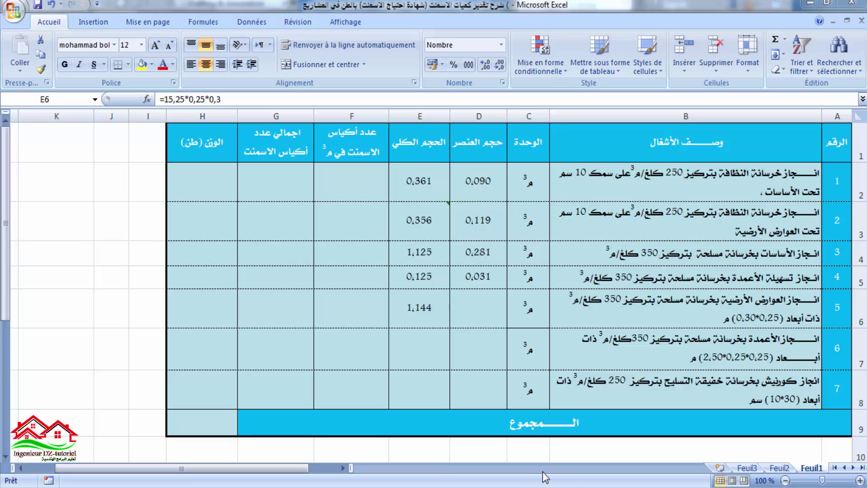
key(F2)
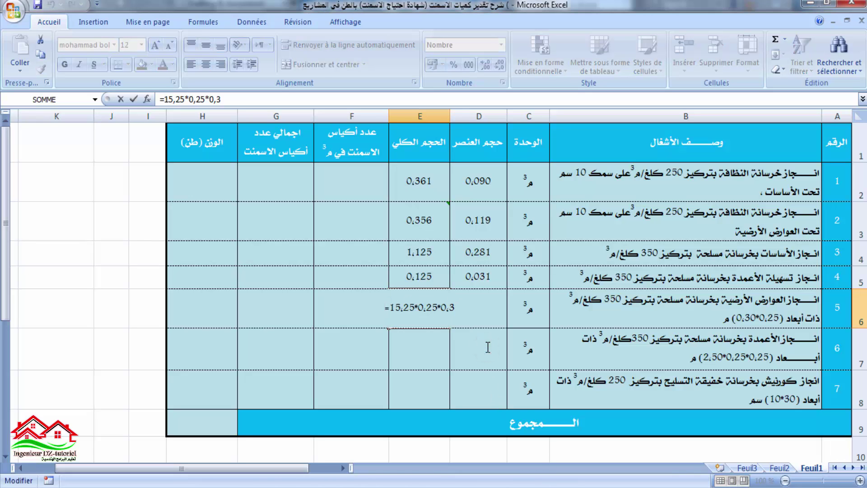
key(Return)
- Enter the volume of a single column in D7 as =0,25*0,25*2,5
click(470, 350)
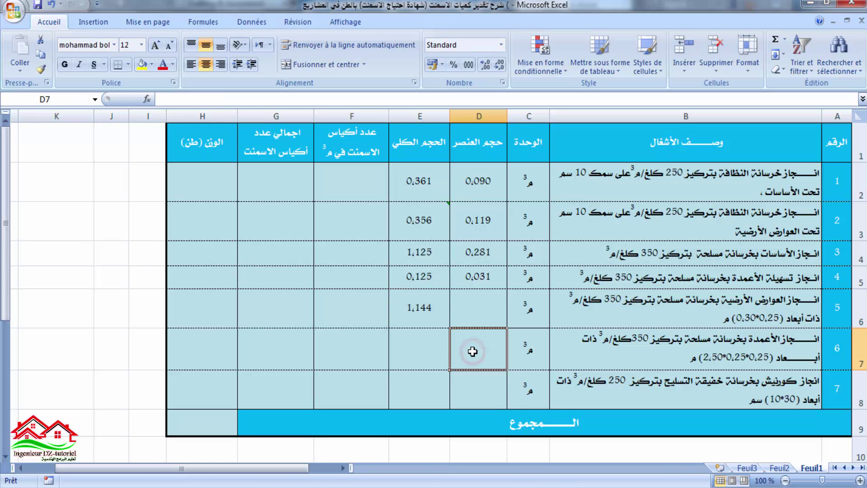
text(=)
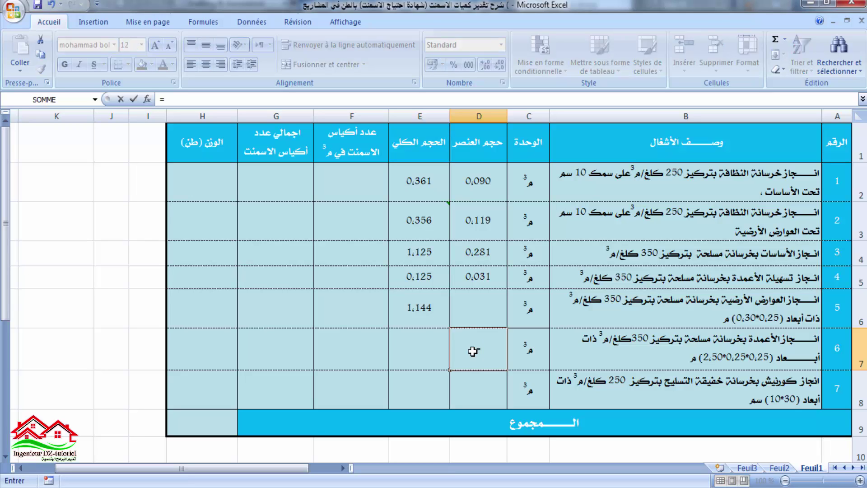
text(0,25*0,2)
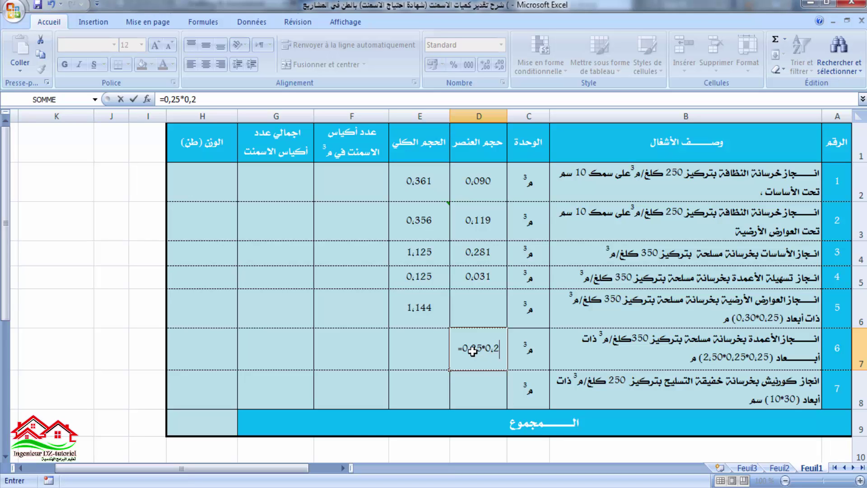
text(5*)
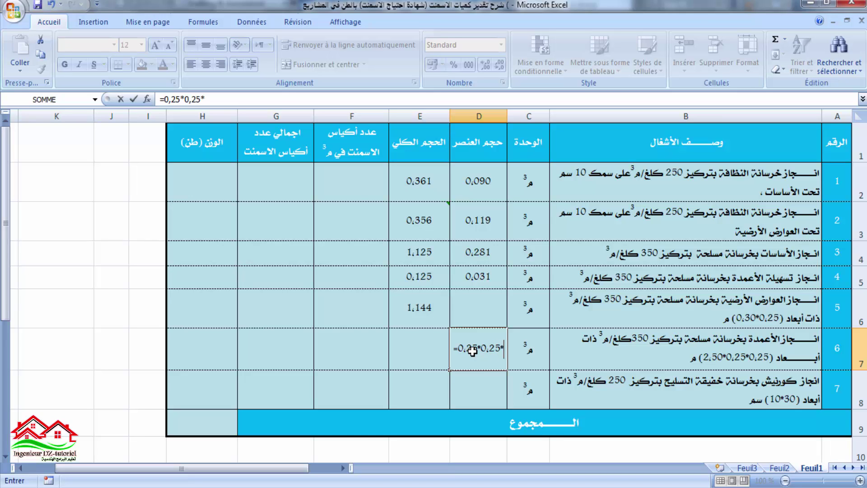
text(2,5)
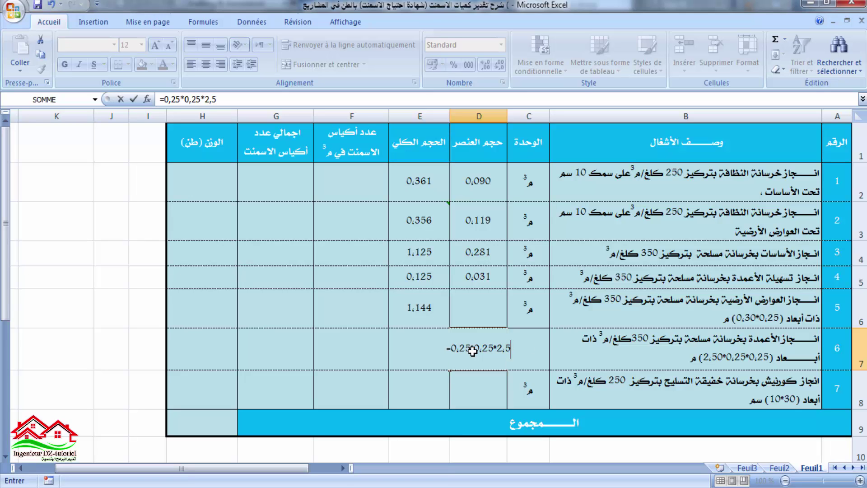
key(Return)
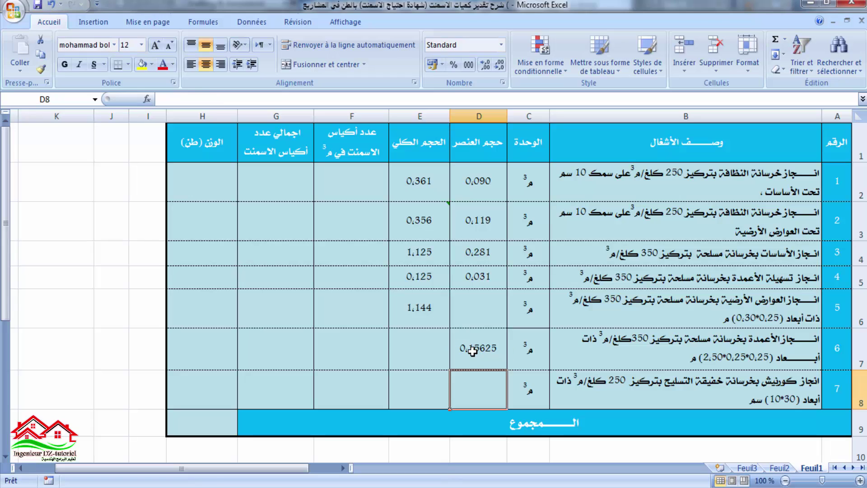
- Format the single column's volume in D7 to three decimal places
click(480, 348)
click(499, 64)
click(499, 65)
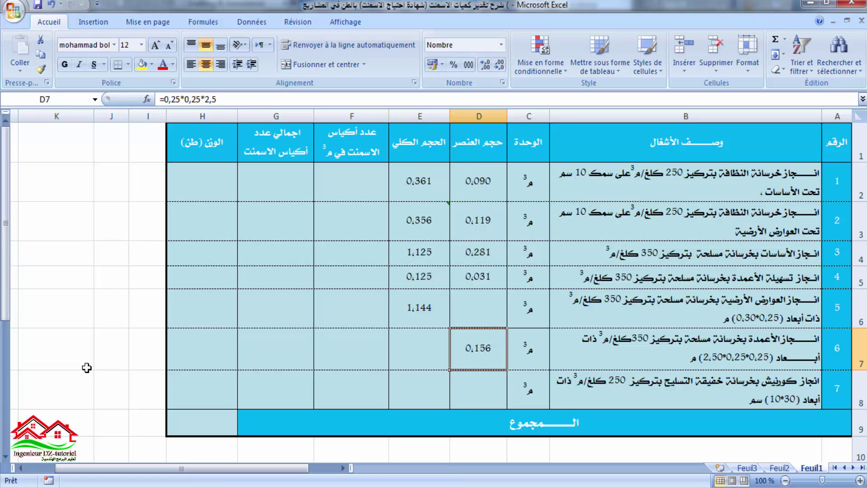
click(74, 353)
- Check the number of columns in the AutoCAD plan and enter the columns' total volume in Excel cell E7 as =D7*4
click(418, 339)
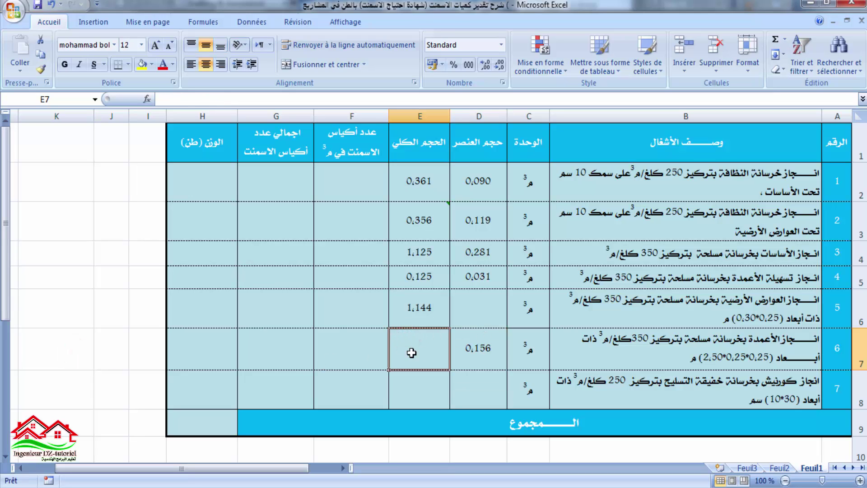
key(alt+Tab)
scroll(458, 321, down, 8)
scroll(476, 294, up, 2)
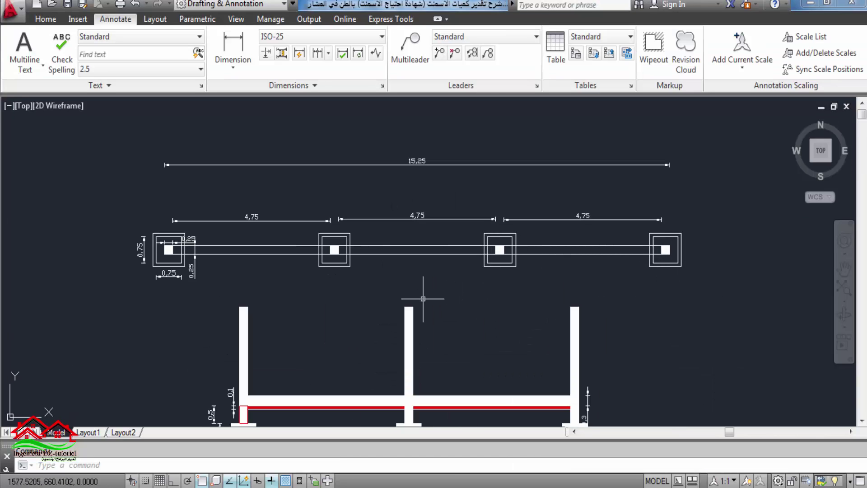
key(alt+Tab)
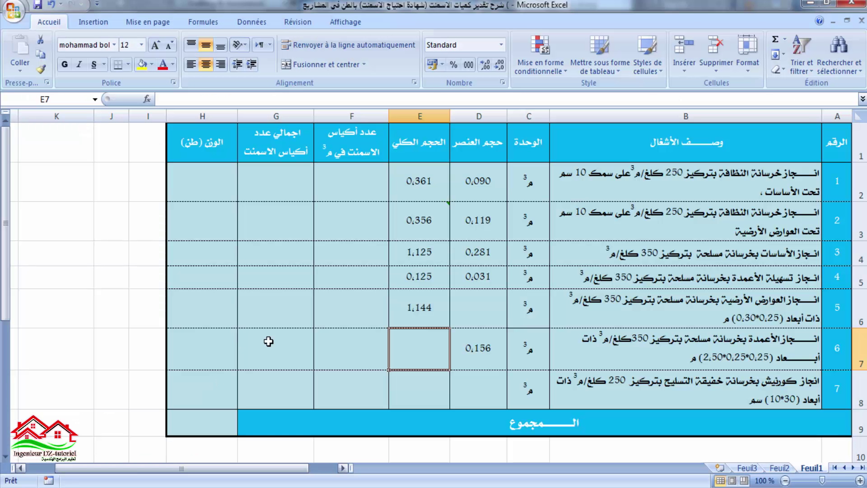
text(=)
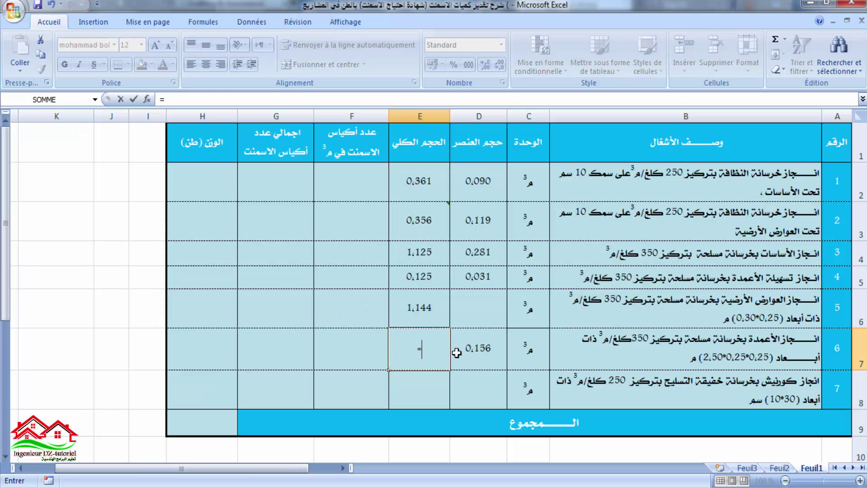
click(469, 351)
text(*)
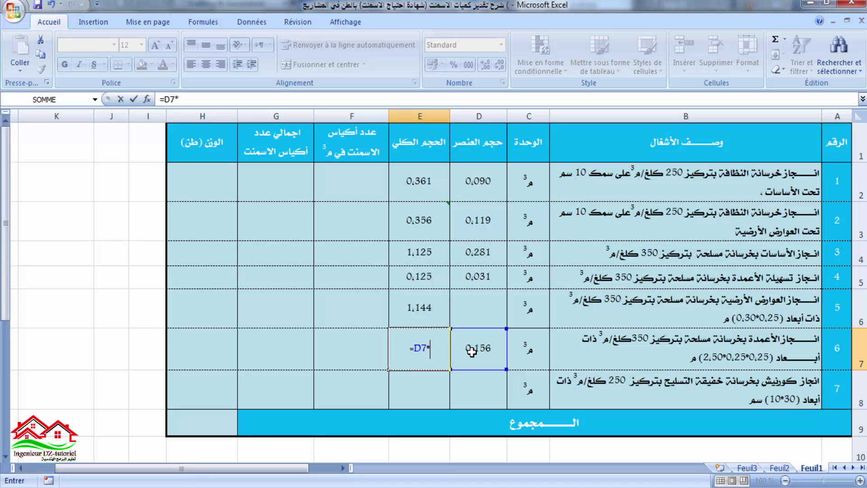
text(4)
key(Return)
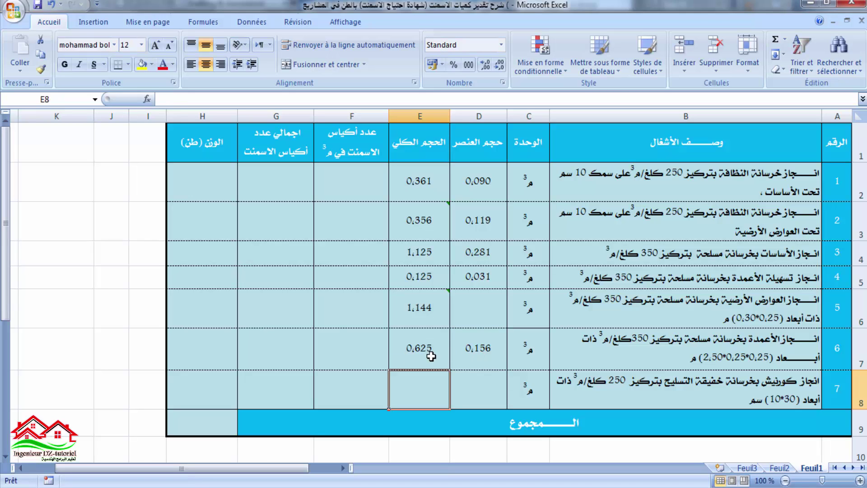
click(50, 342)
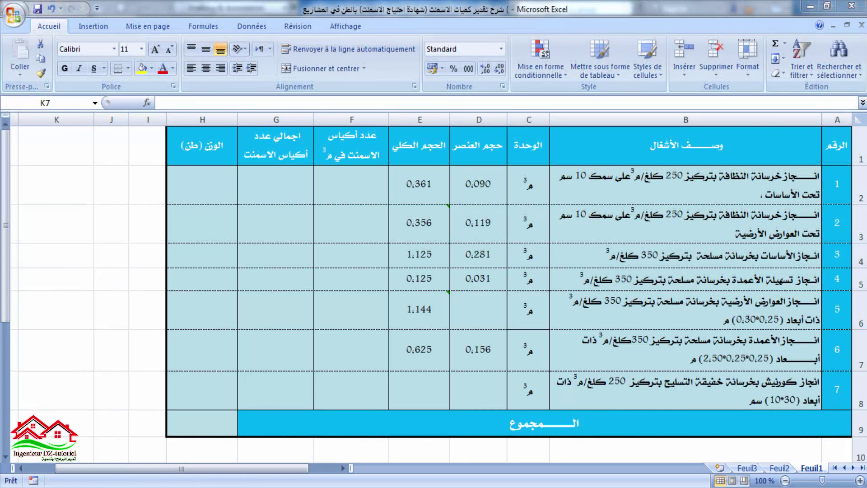
- Switch to AutoCAD and, with object snap off, draw a rectangle for the cornice between the first two columns in the elevation
click(780, 391)
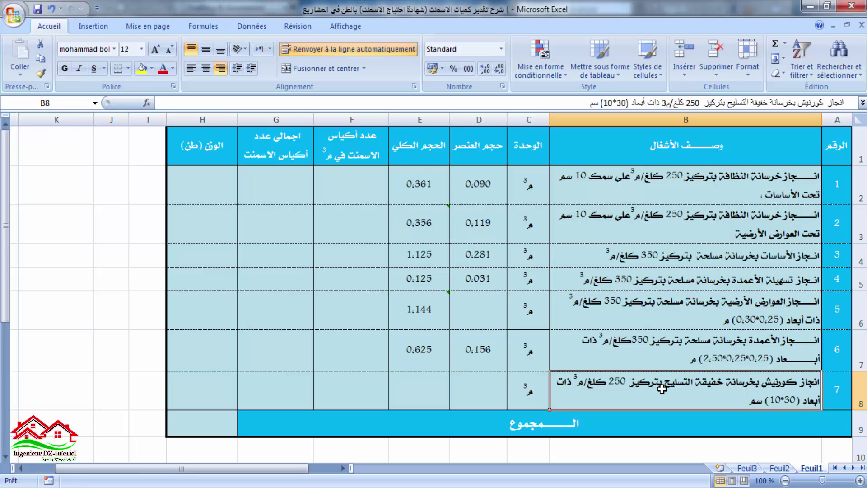
click(47, 474)
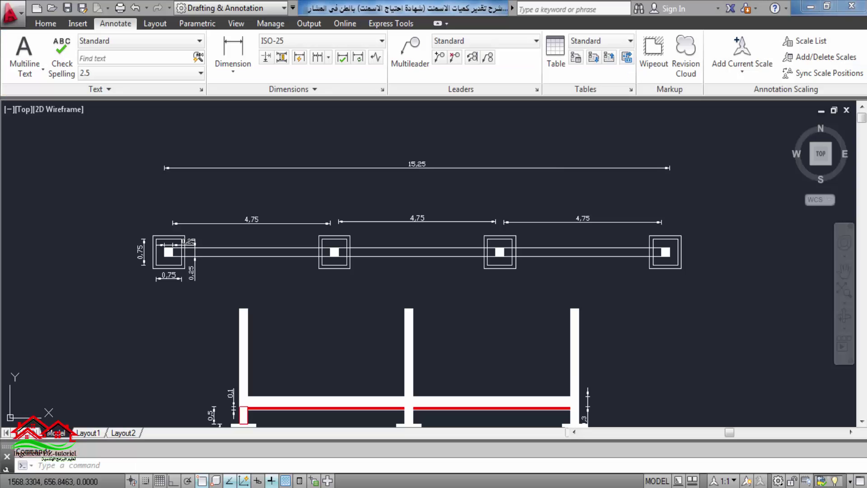
scroll(329, 348, up, 3)
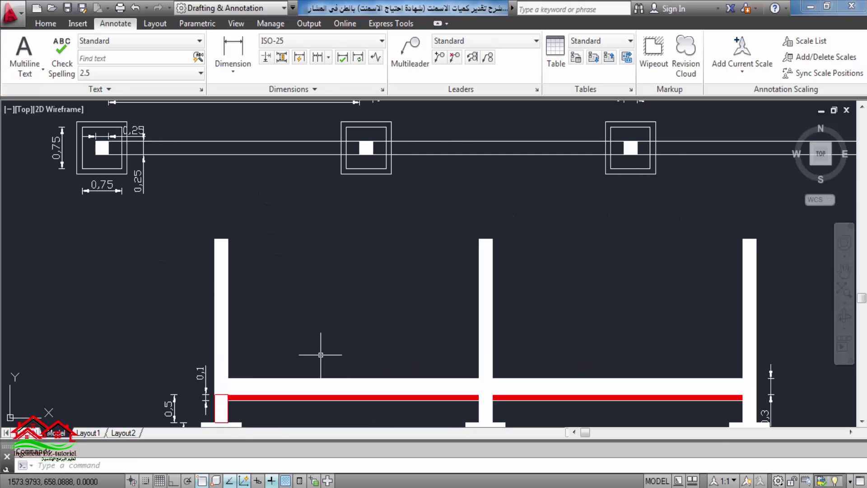
click(43, 23)
click(136, 42)
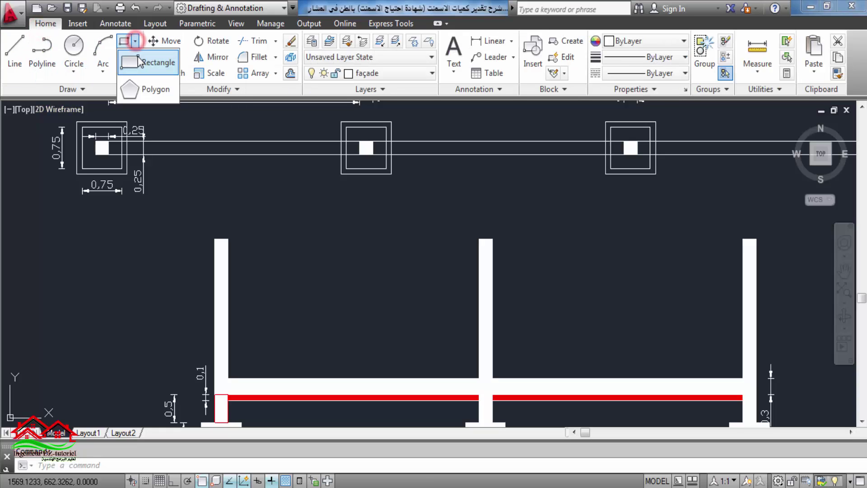
click(144, 62)
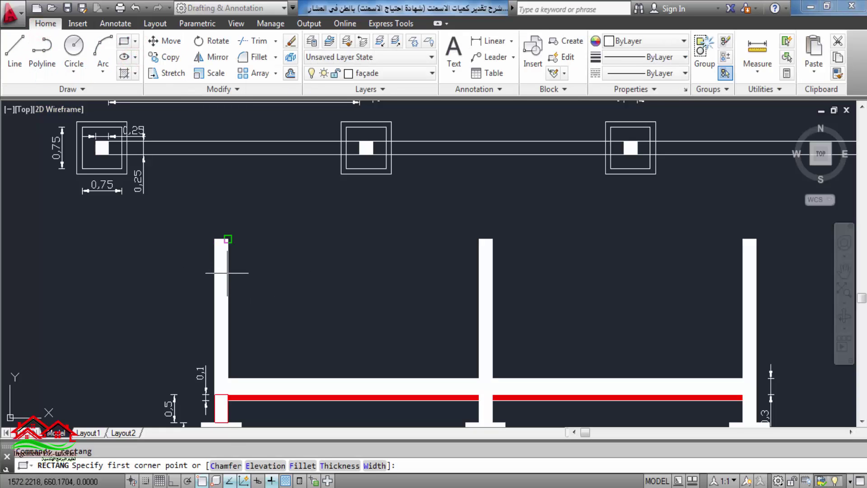
click(201, 482)
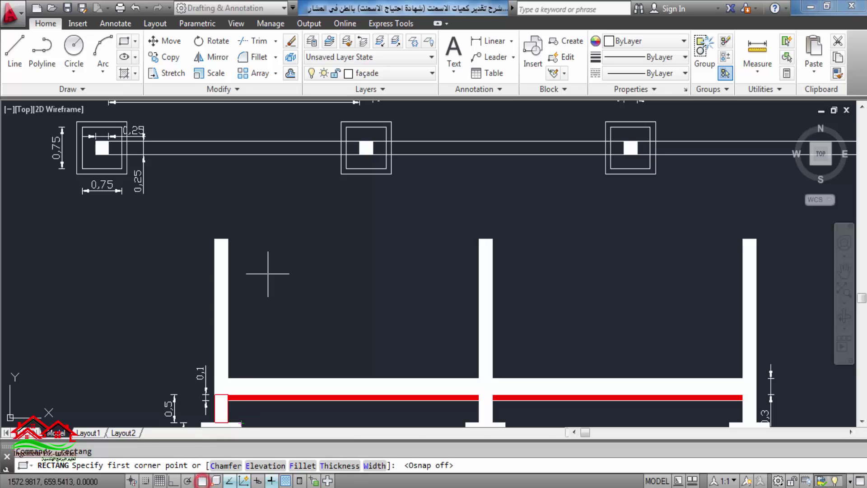
click(228, 266)
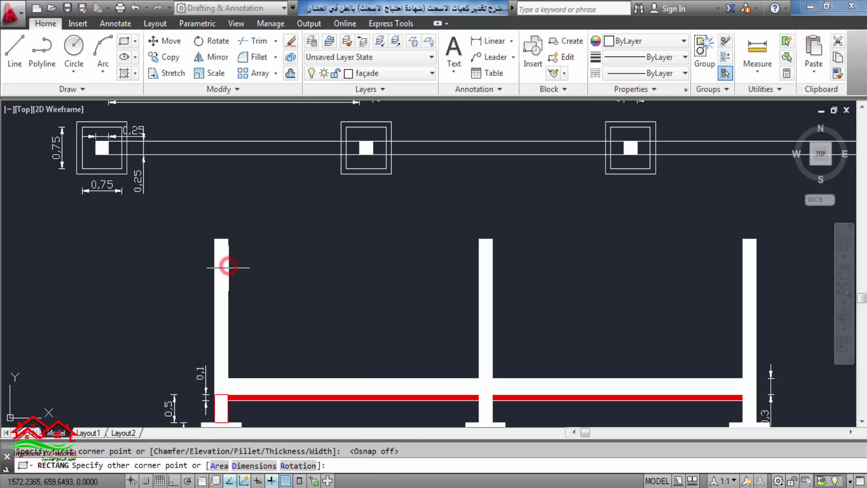
click(479, 283)
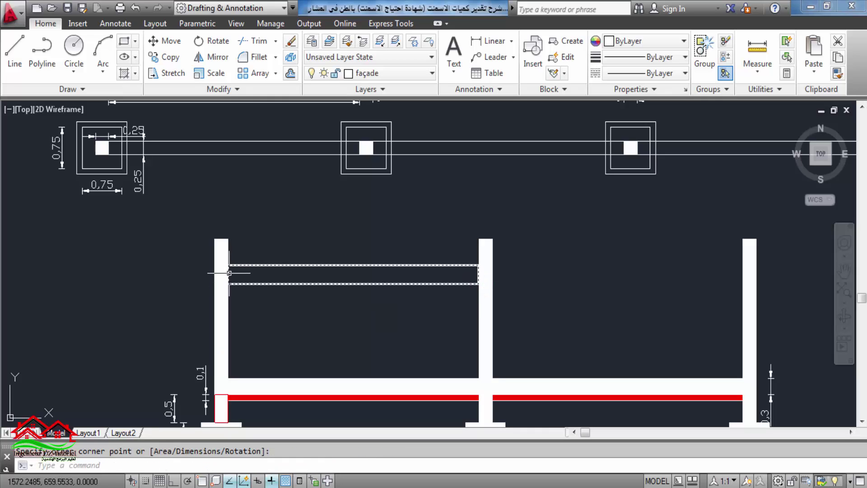
- Examine the plan's dimension between the first two columns to find the cornice's length
scroll(434, 288, down, 3)
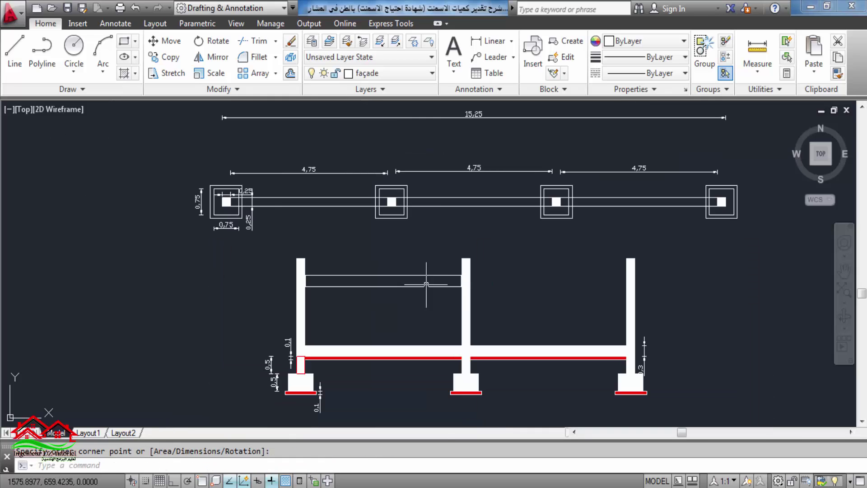
scroll(276, 189, up, 5)
scroll(350, 273, down, 1)
scroll(350, 274, up, 1)
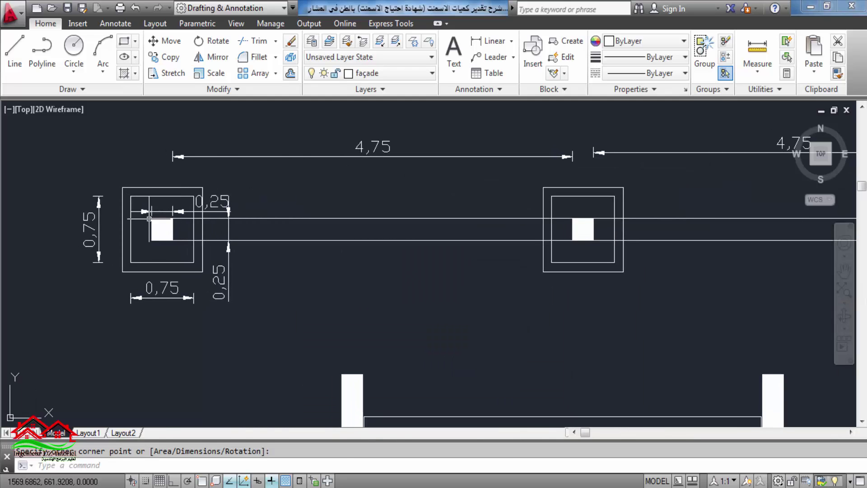
click(443, 157)
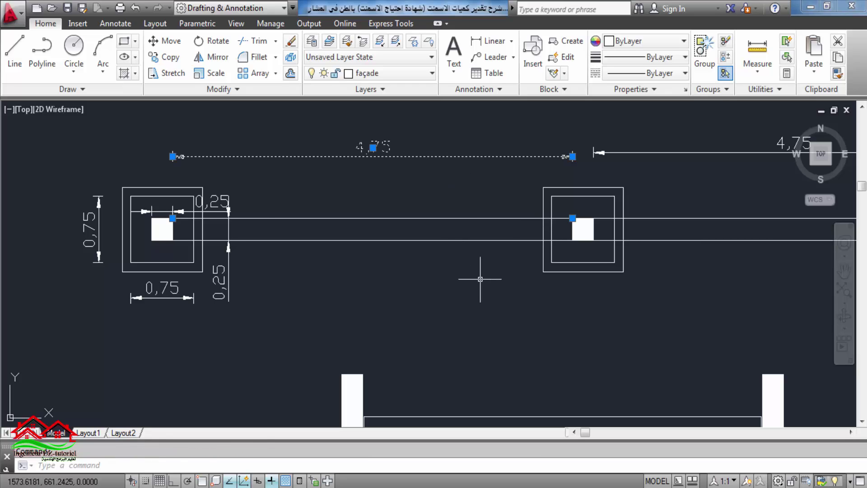
scroll(480, 279, down, 2)
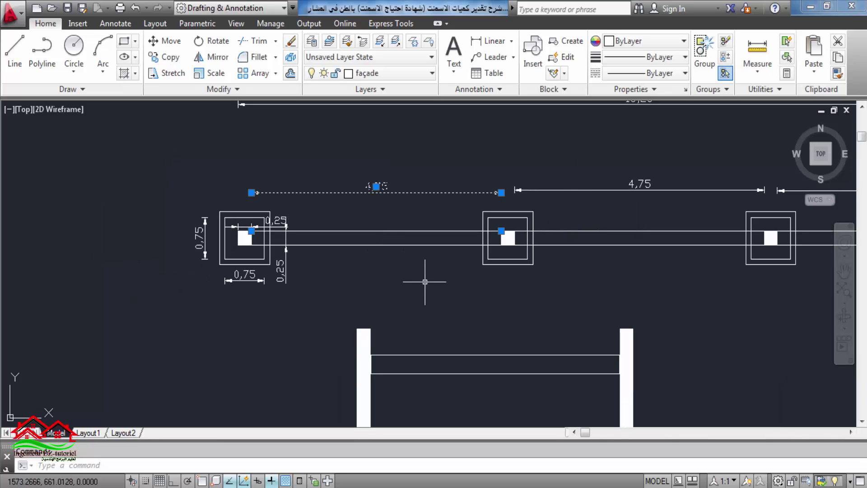
key(Escape)
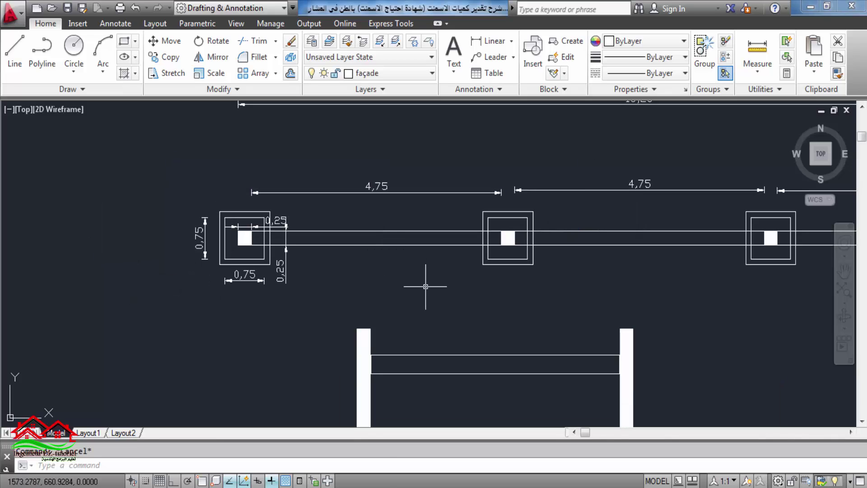
drag(425, 286, 420, 272)
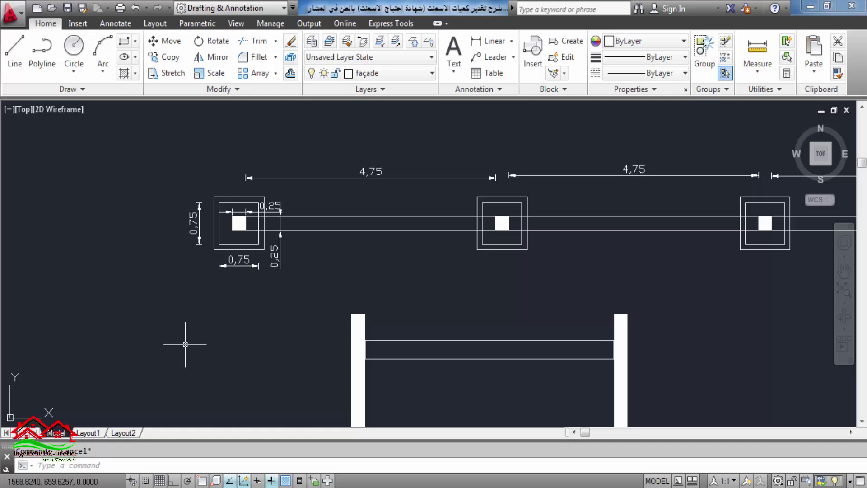
- Switch to Excel, enter the single cornice's volume in D8 as =4,75*0,3*0,1 and format it to three decimal places
key(alt+Tab)
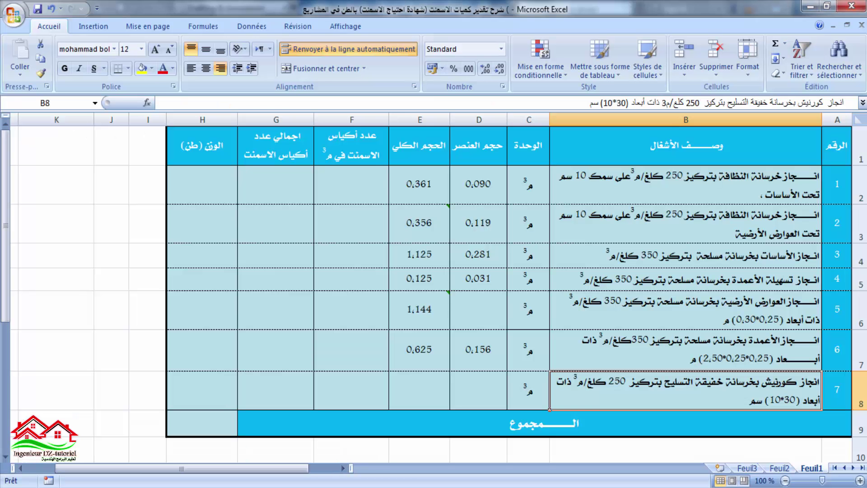
click(478, 390)
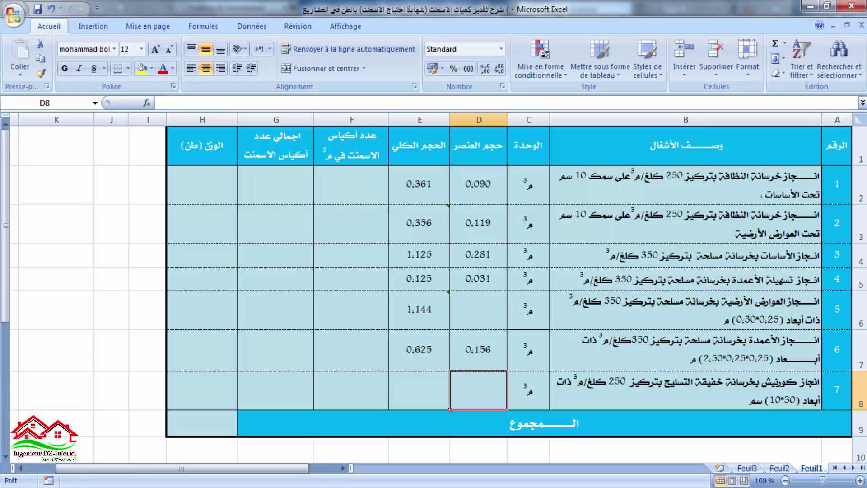
text(=4)
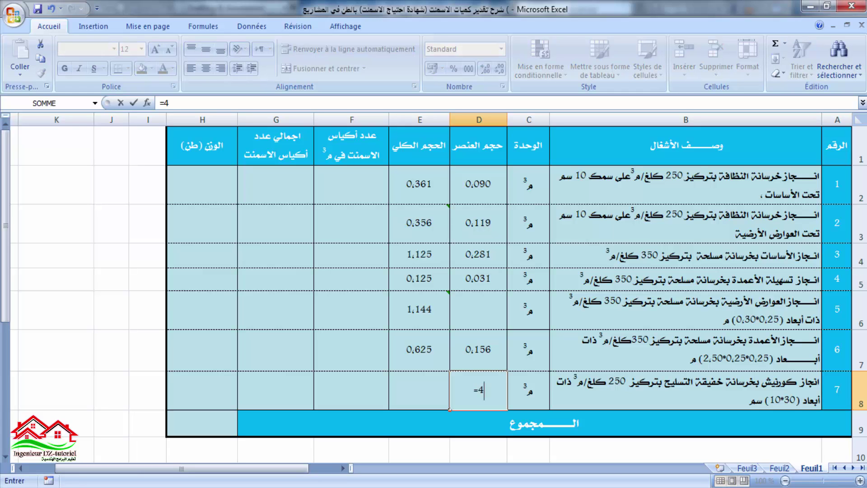
text(,75*0,3*0)
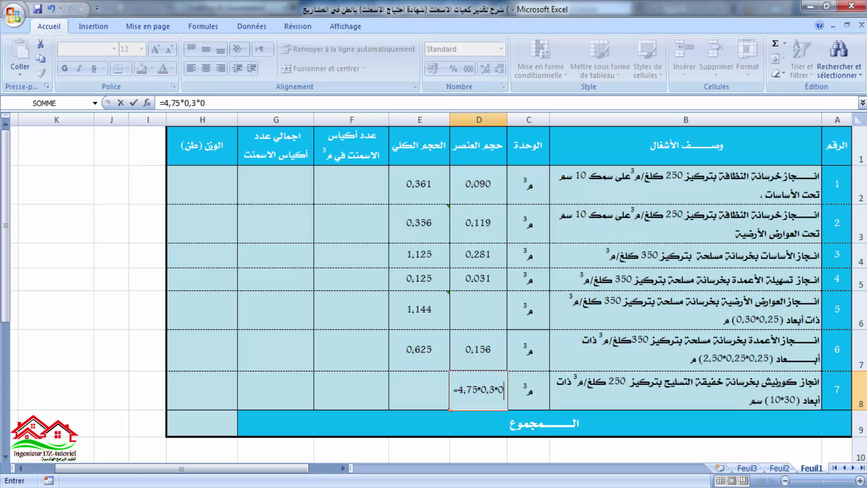
key(Return)
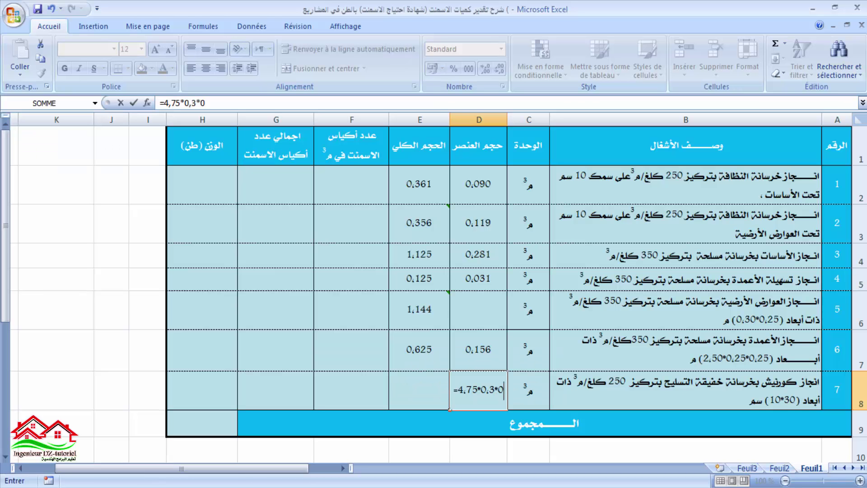
text(,1)
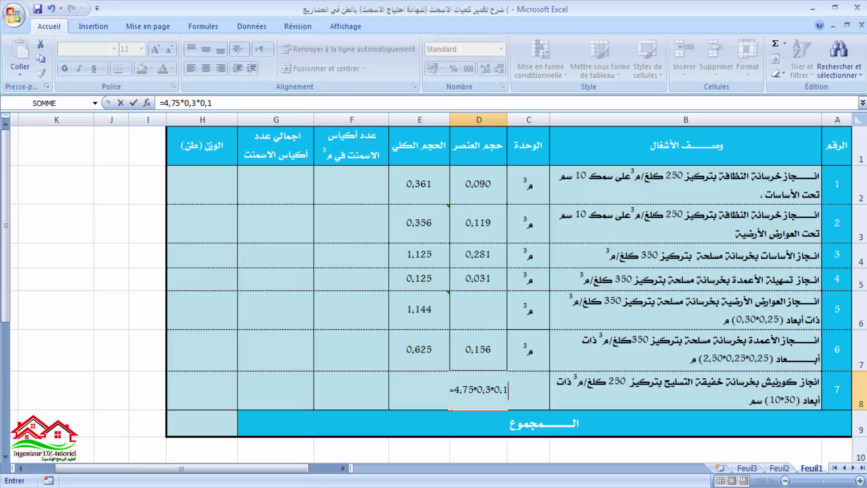
key(Return)
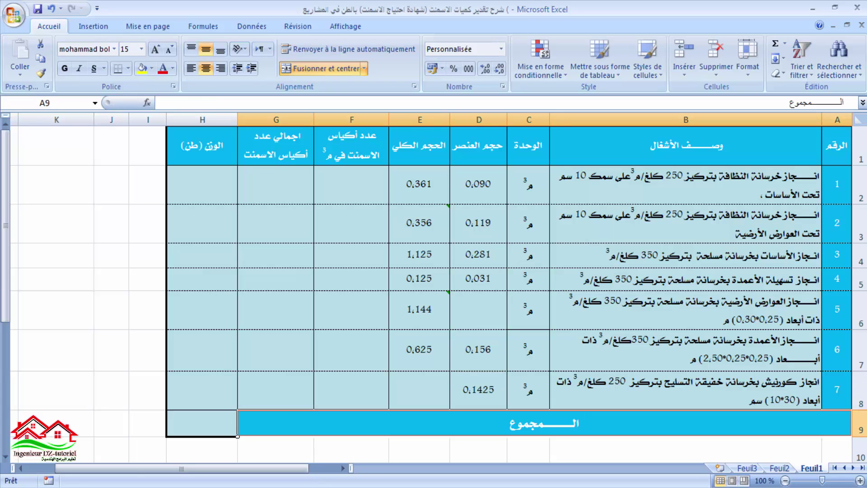
click(478, 390)
click(499, 69)
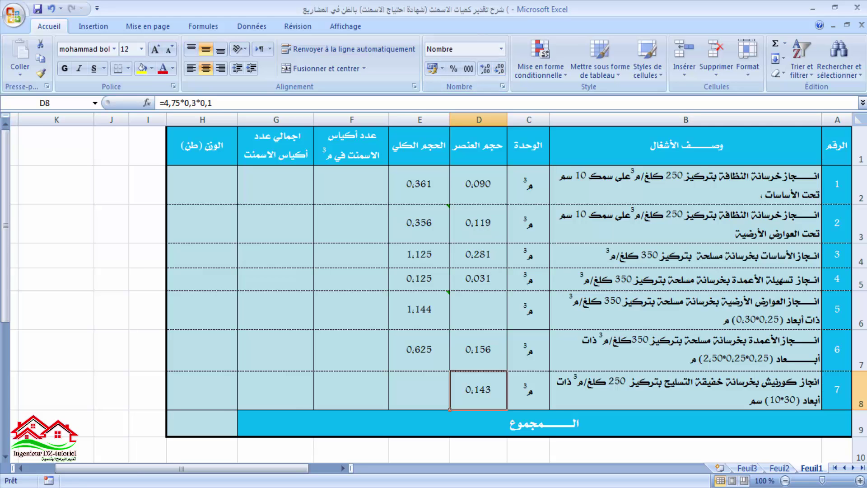
- Check the number of cornice spans in the AutoCAD plan, enter =D8*3 in Excel cell E8 and format it to three decimal places
click(419, 390)
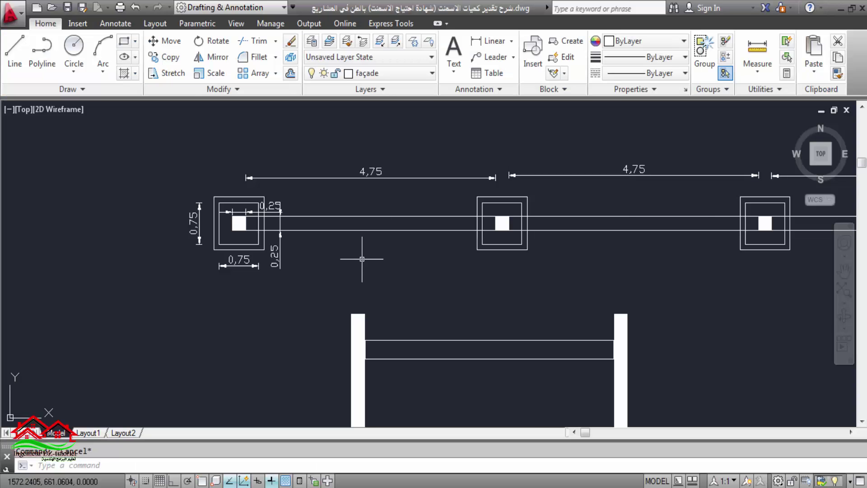
scroll(368, 252, down, 3)
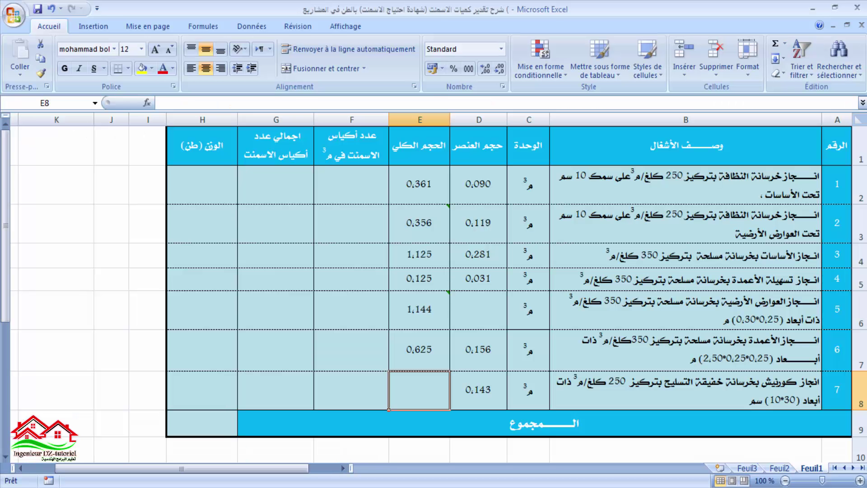
text(=D8)
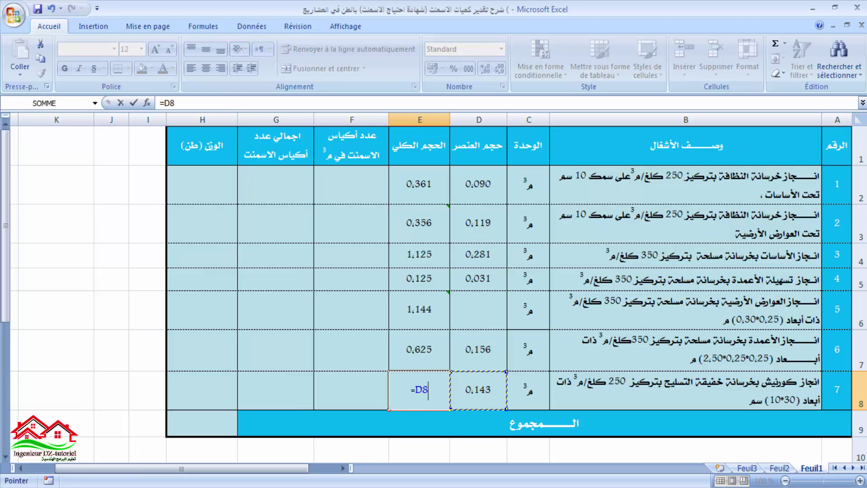
text(*3)
key(Return)
click(419, 389)
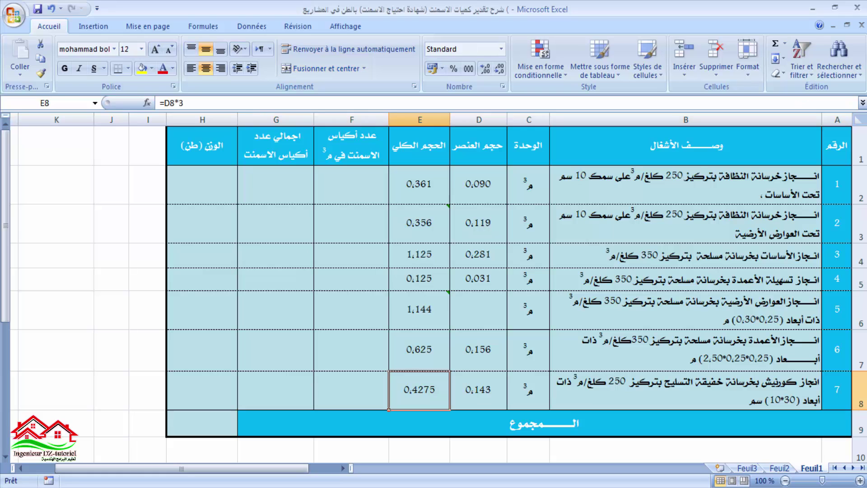
click(499, 69)
click(56, 309)
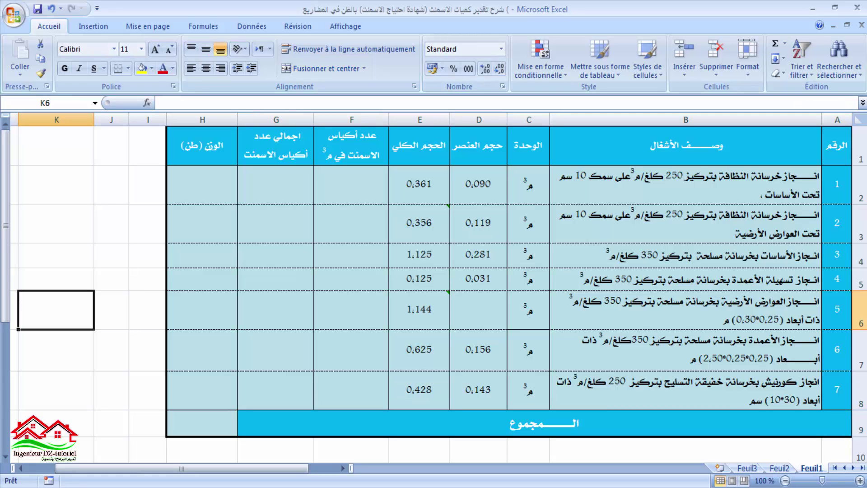
- Enter the cement bags per cubic metre for the two blinding concrete items: =250/50 in F2 and 5 in F3
click(345, 147)
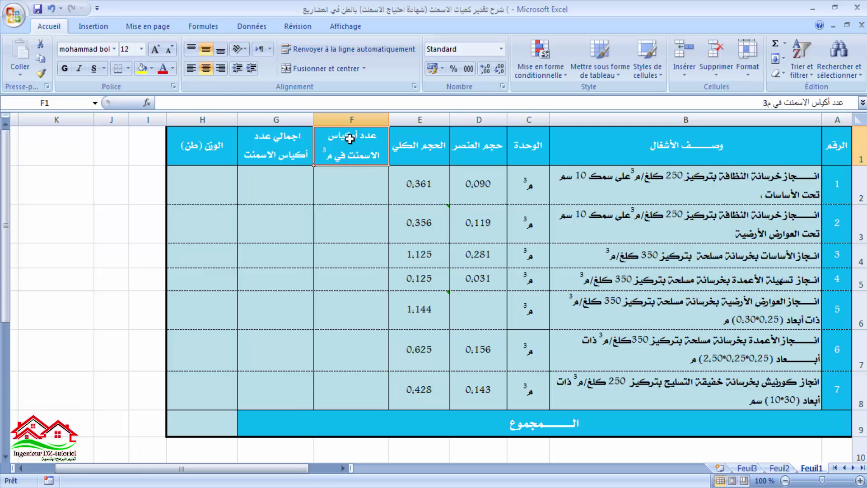
click(352, 190)
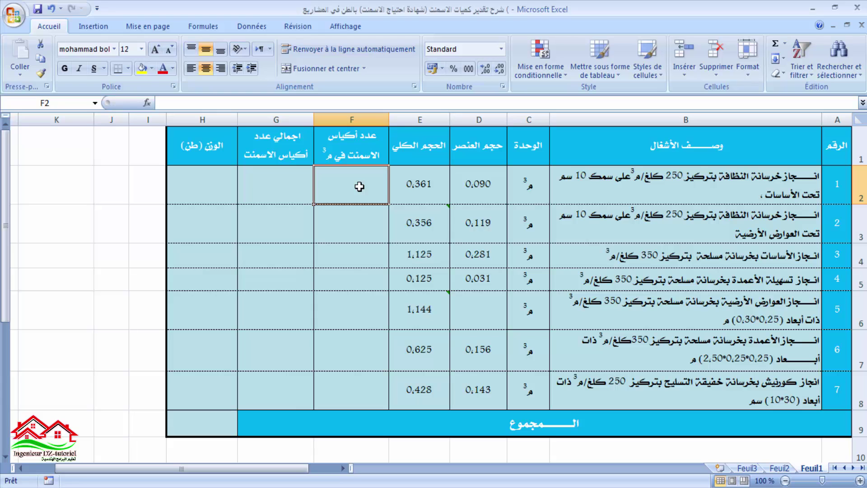
click(705, 184)
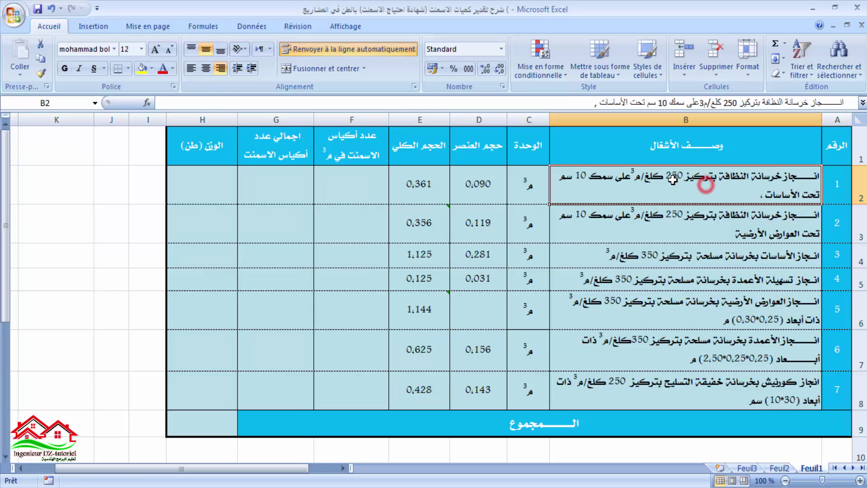
click(343, 193)
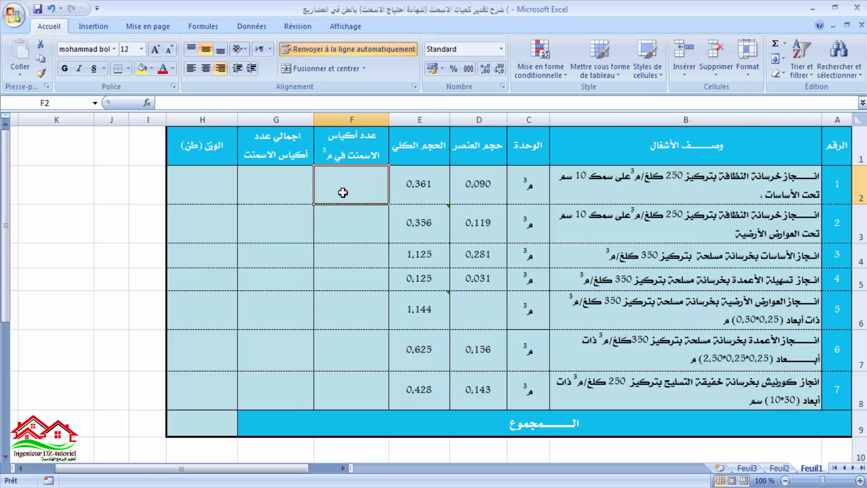
text(=2)
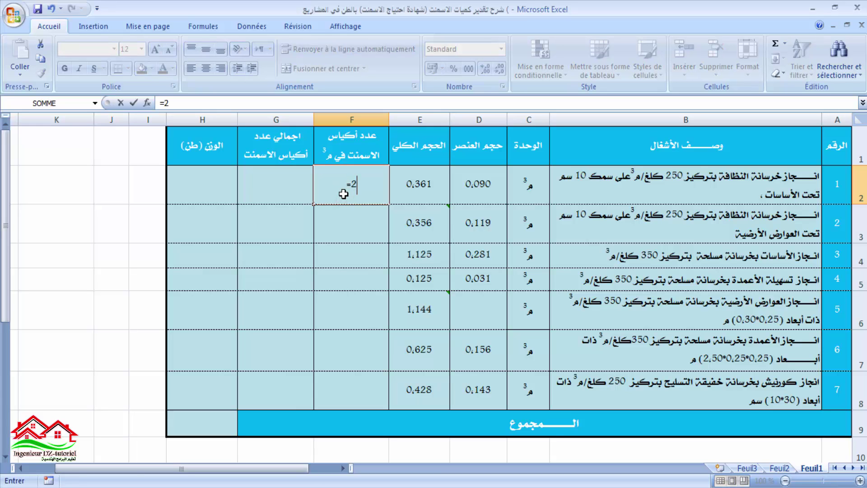
text(50/50)
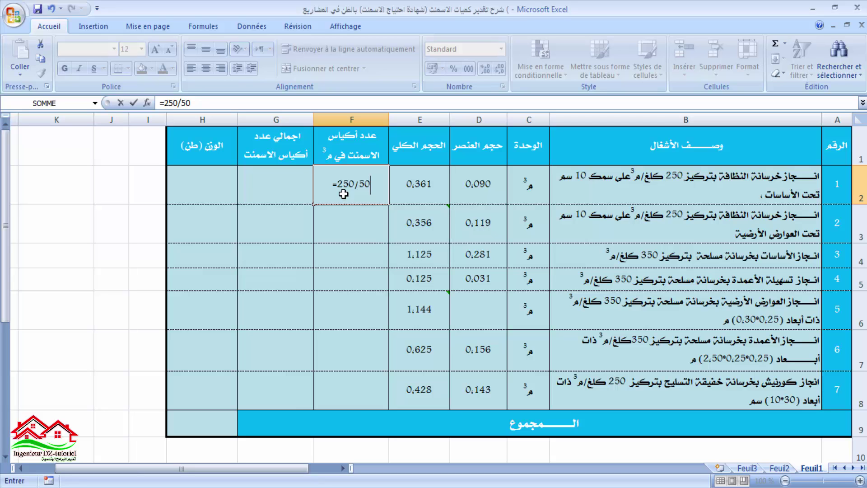
key(Return)
click(354, 184)
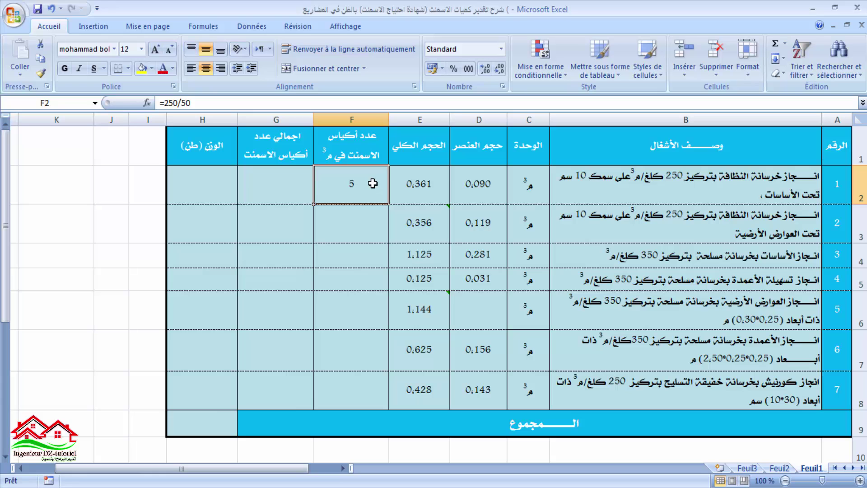
click(360, 217)
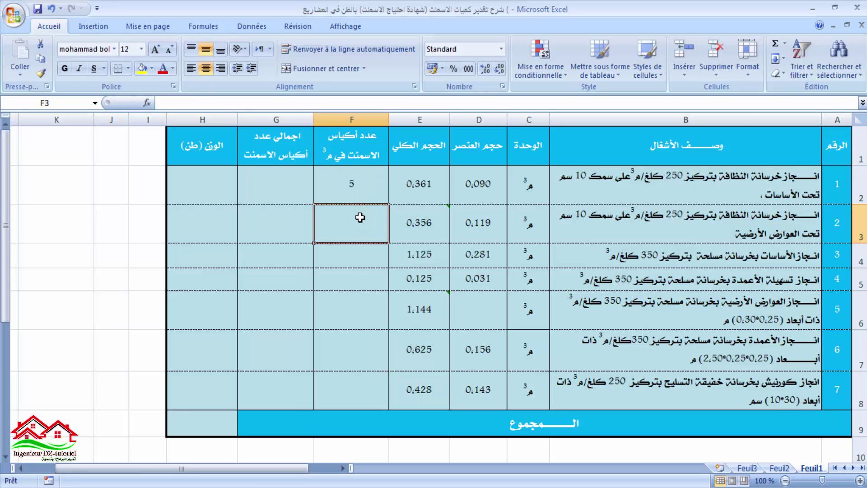
text(5)
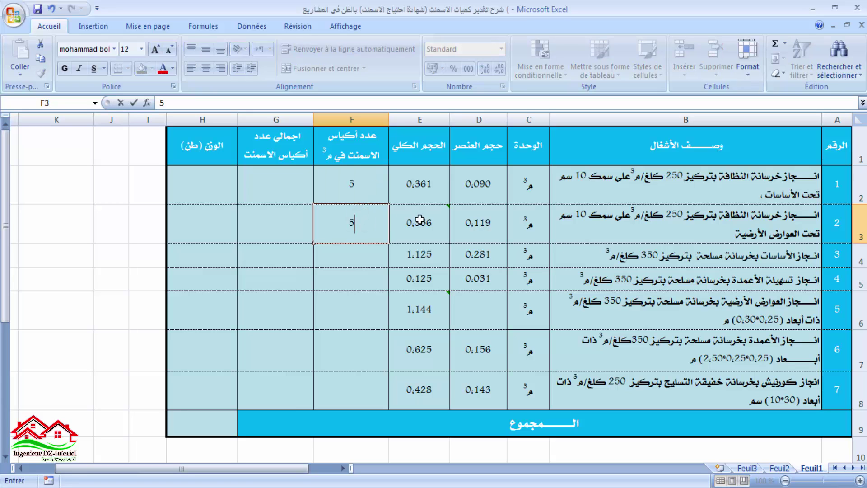
- Enter the footings' cement bags per cubic metre in F4 as =350/50
click(359, 255)
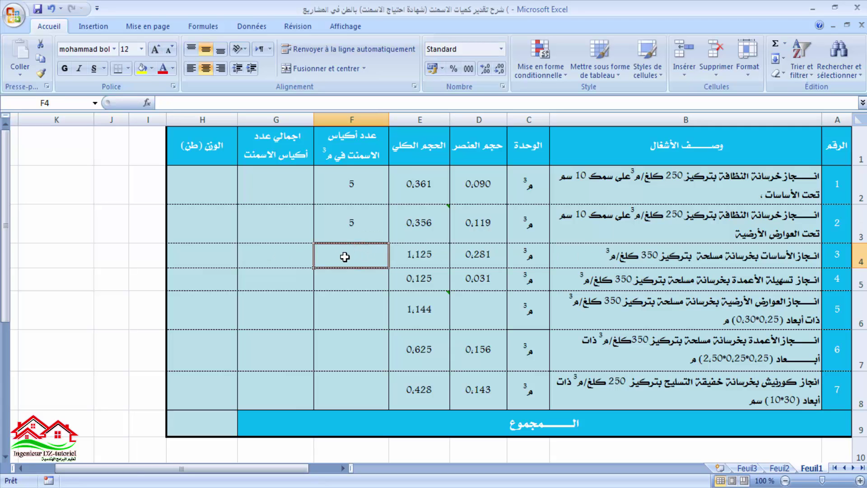
text(=350/50)
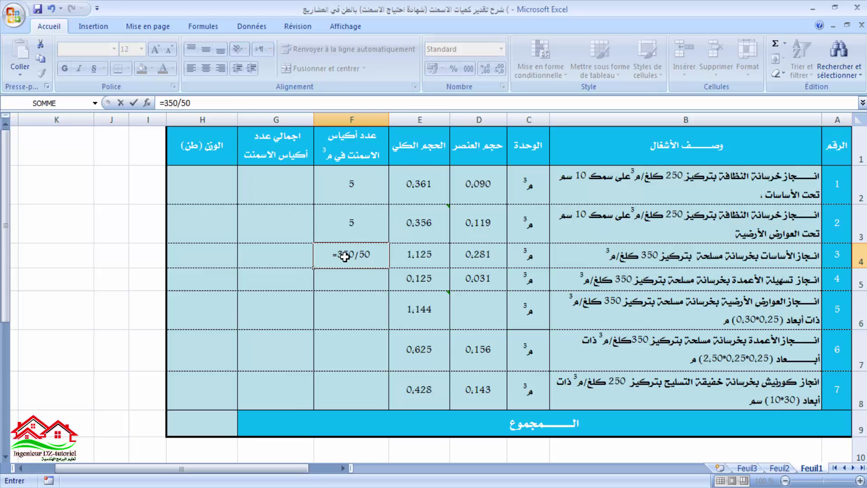
key(Return)
click(342, 260)
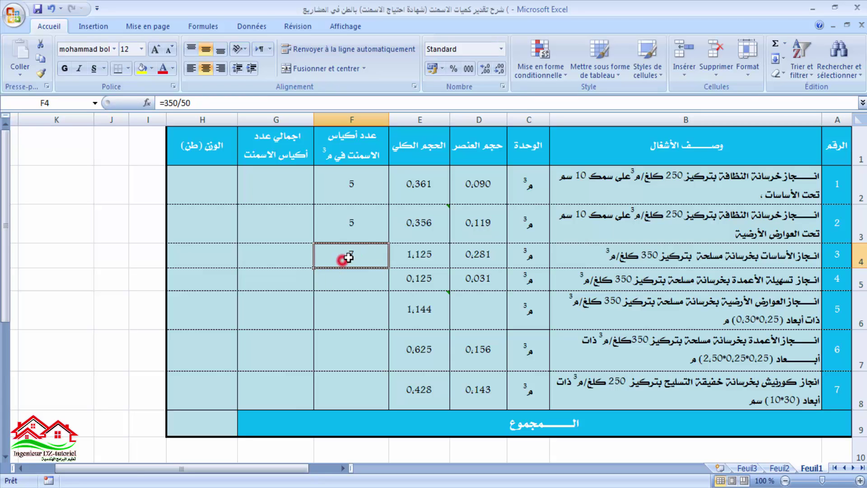
- Fill in the remaining bags per cubic metre with 7 in F5, F6 and F7, and 5 for the cornice in F8
click(349, 274)
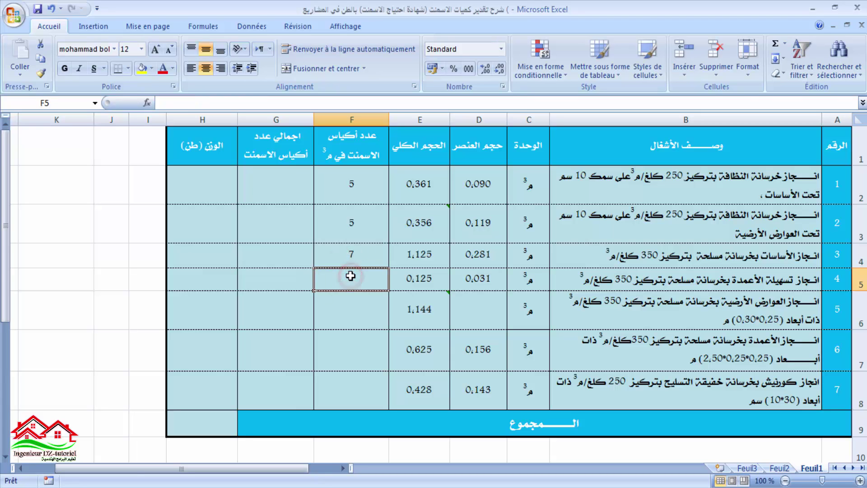
text(7)
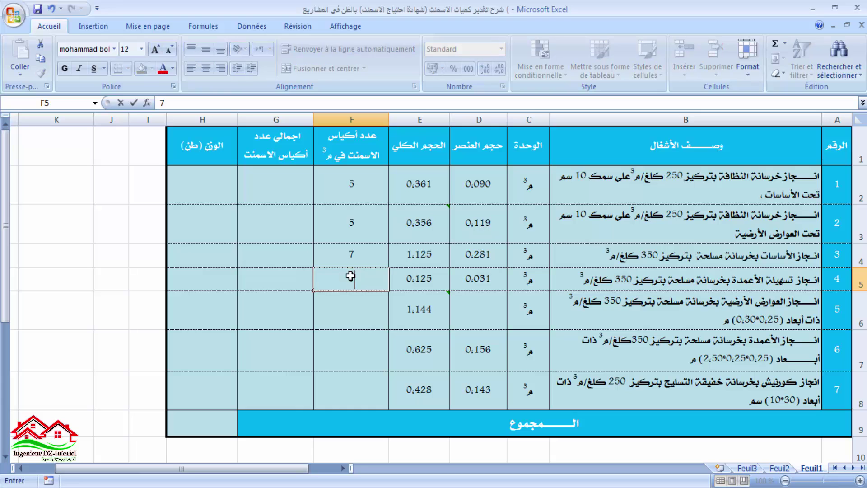
click(349, 305)
text(7)
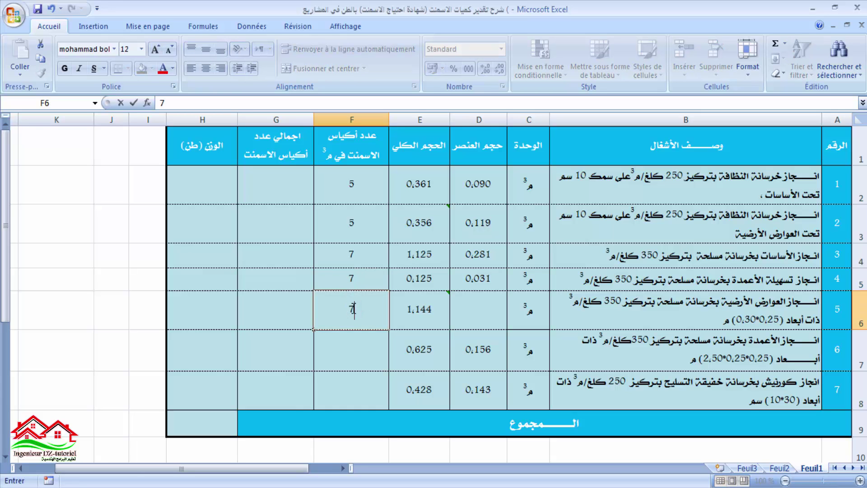
click(350, 350)
text(7)
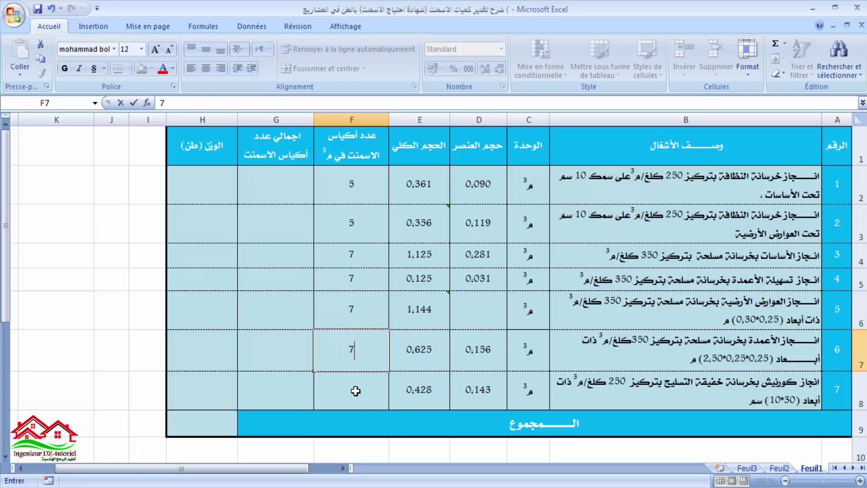
click(351, 388)
text(5)
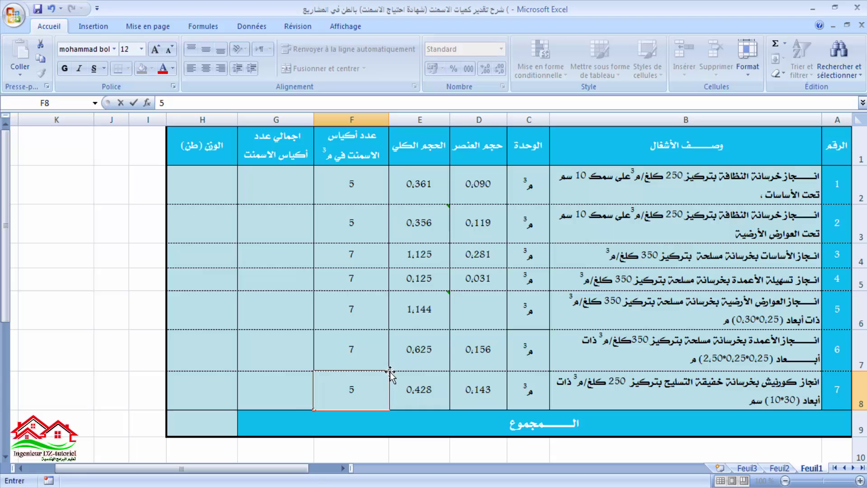
key(Return)
click(68, 354)
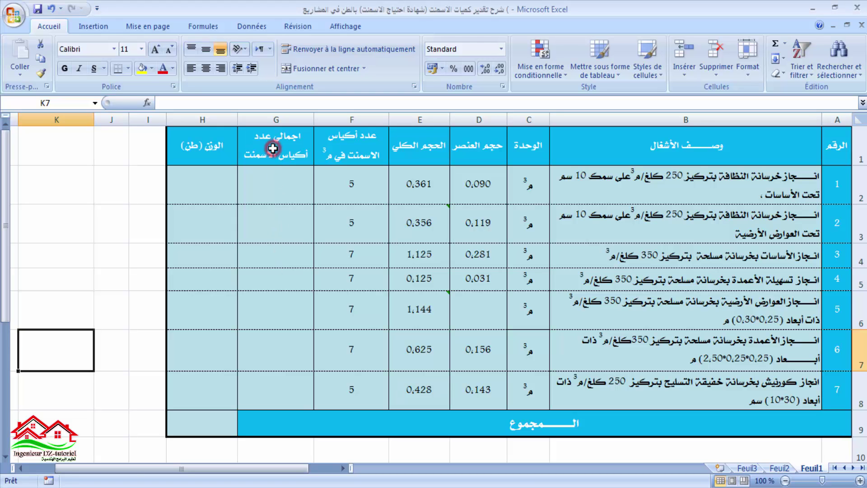
- Compute the first item's total cement bags in G2 with =E2*F2 and format it to two decimal places
click(286, 178)
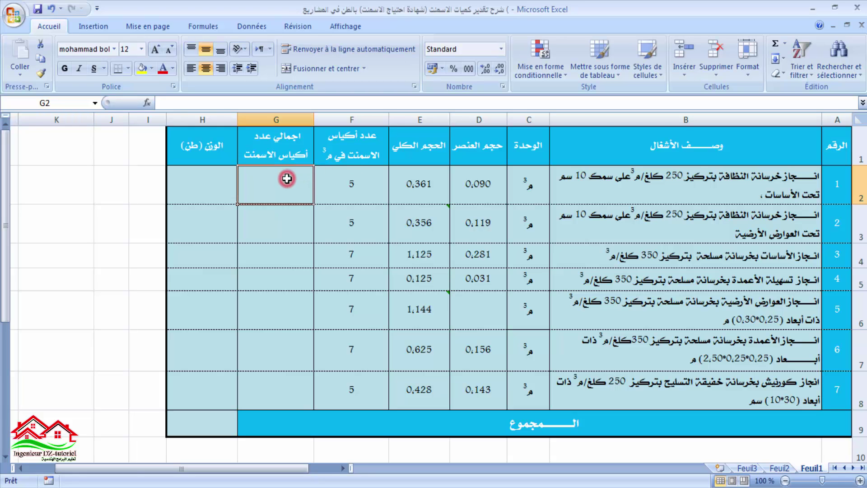
click(421, 181)
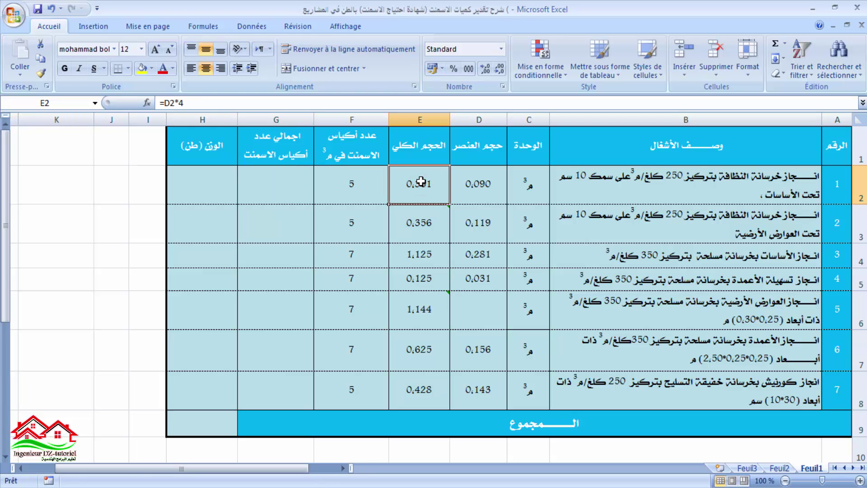
click(350, 180)
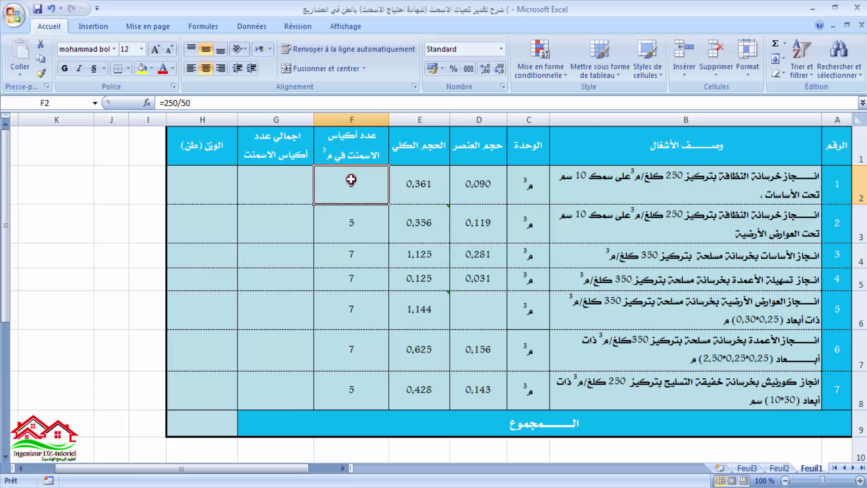
click(263, 183)
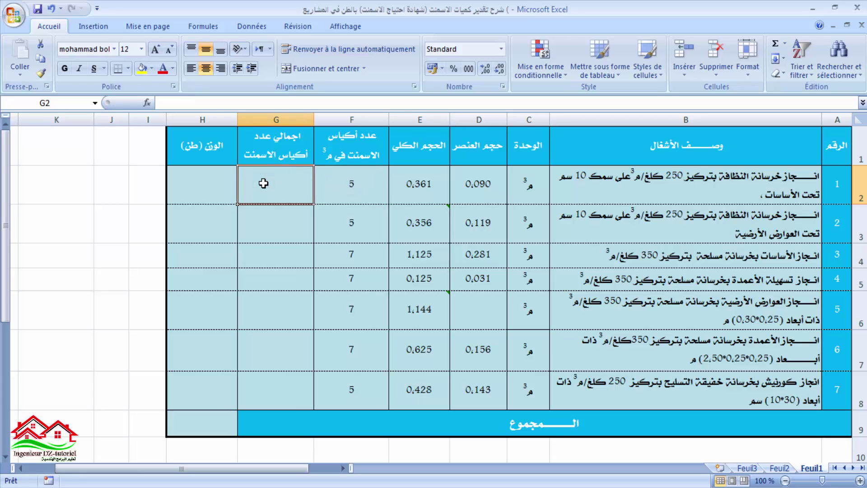
text(=)
click(423, 186)
text(*)
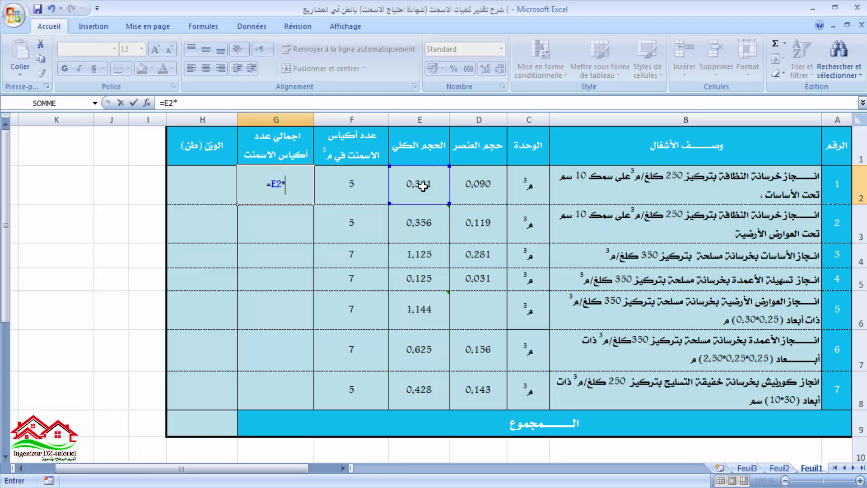
click(343, 185)
key(Return)
click(281, 182)
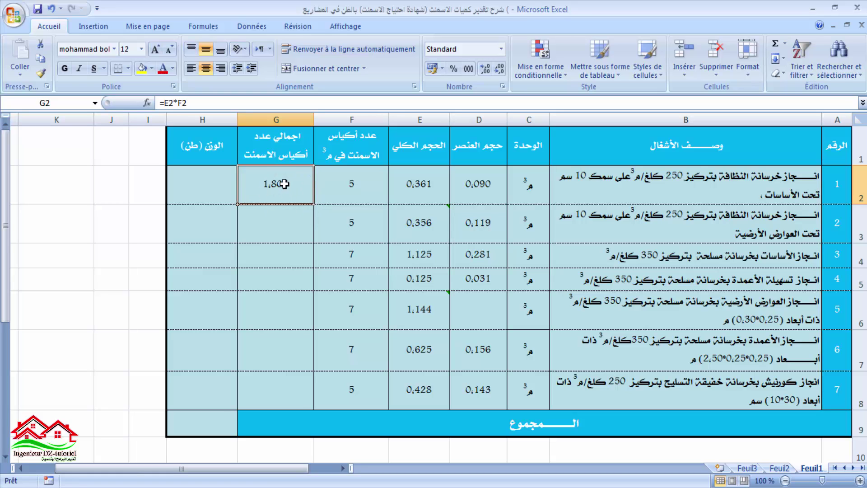
click(498, 68)
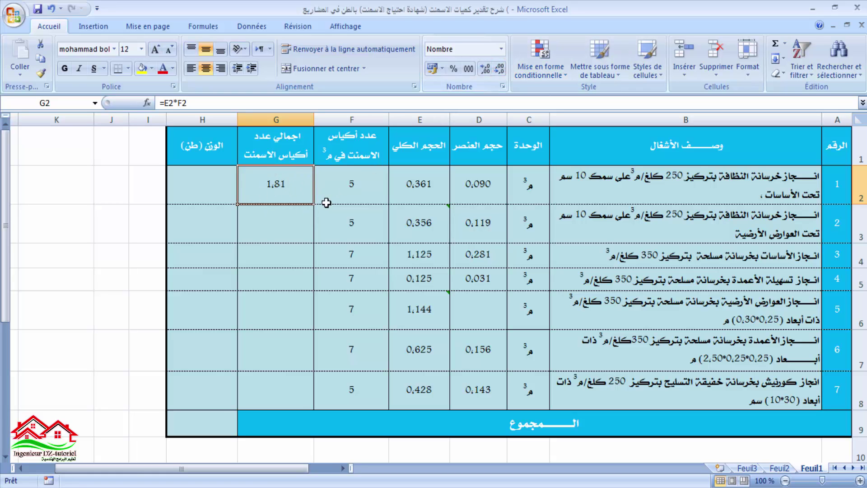
- Enter =E3*F3 in G3 for the second item's total cement bags and show it with two decimal places
click(264, 218)
text(=)
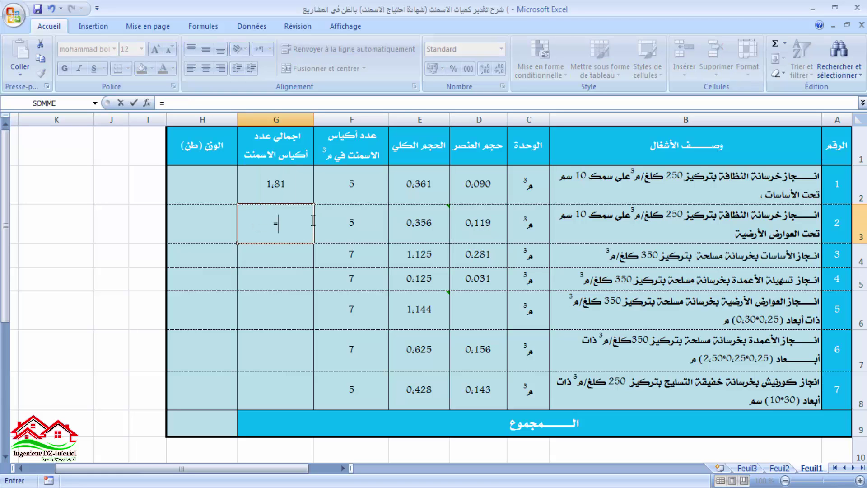
click(415, 221)
text(*)
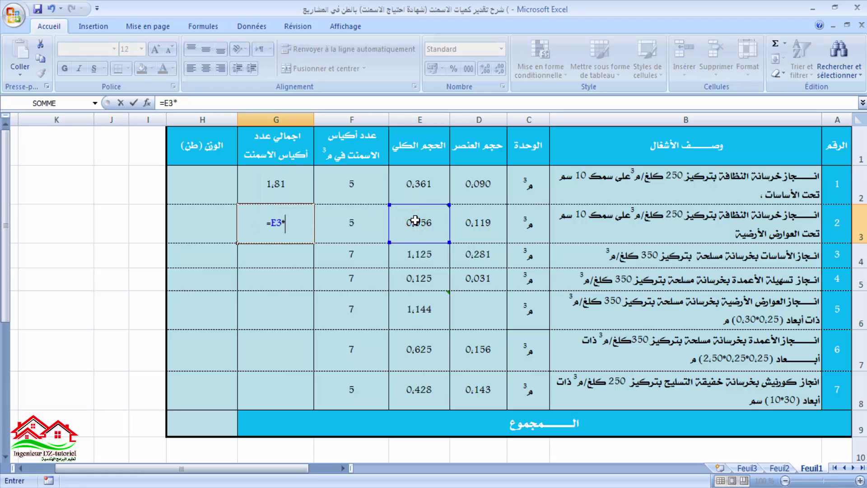
click(360, 222)
key(Return)
click(287, 224)
click(500, 68)
click(499, 68)
click(500, 68)
- Fill the total bags formula from G3 down through G8
drag(238, 244, 243, 389)
click(351, 312)
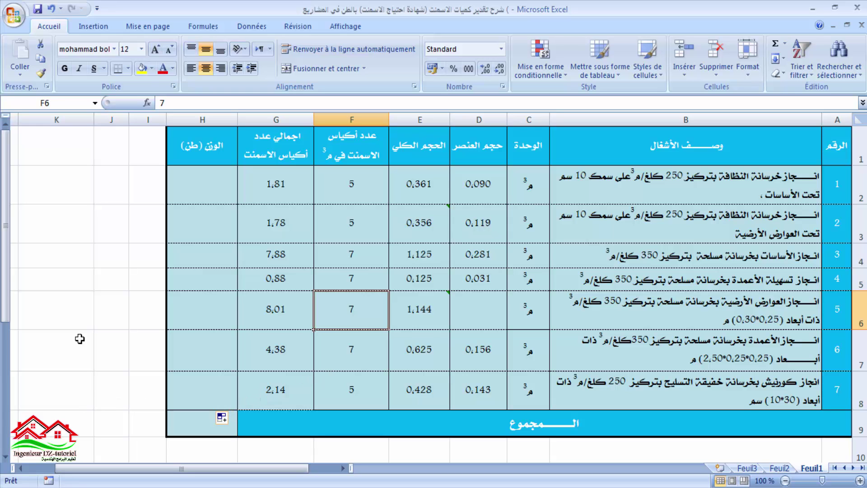
click(73, 318)
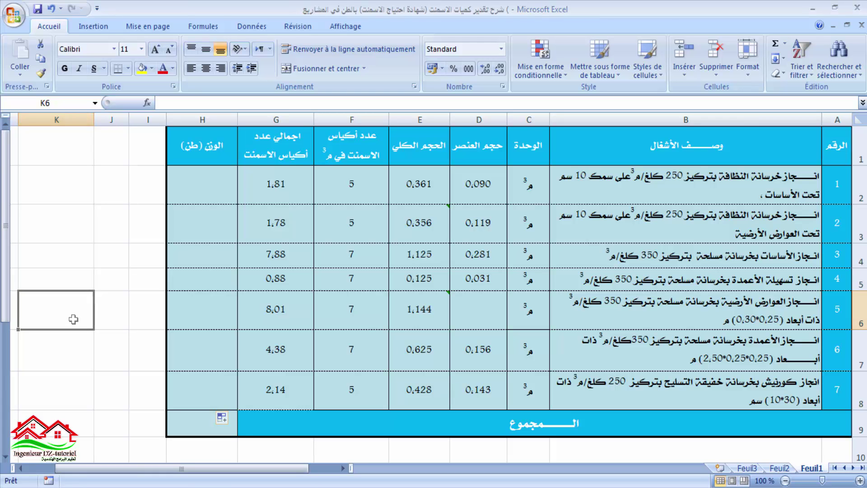
- Calculate the first item's cement weight in tonnes in H2 with =G2*50/1000, formatted to two decimal places
click(209, 145)
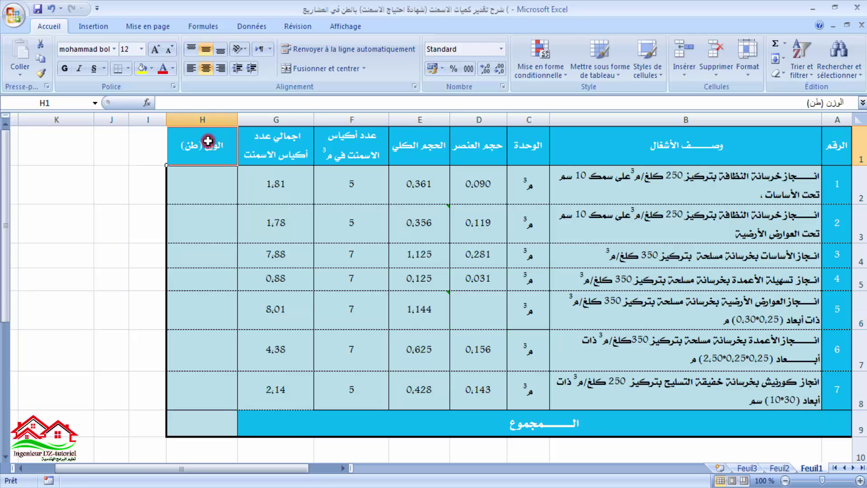
click(203, 188)
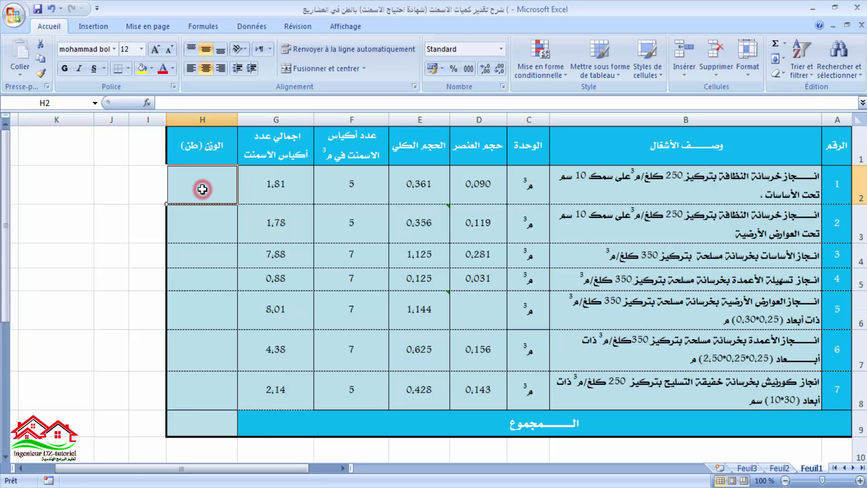
click(285, 185)
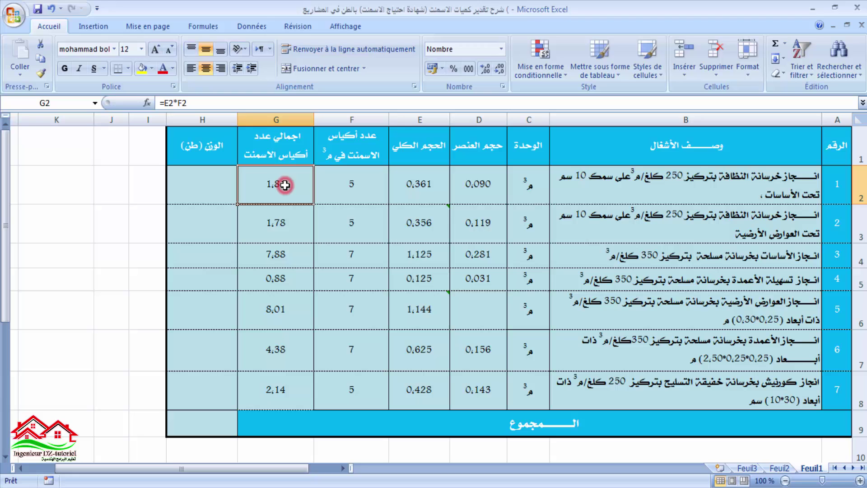
click(207, 184)
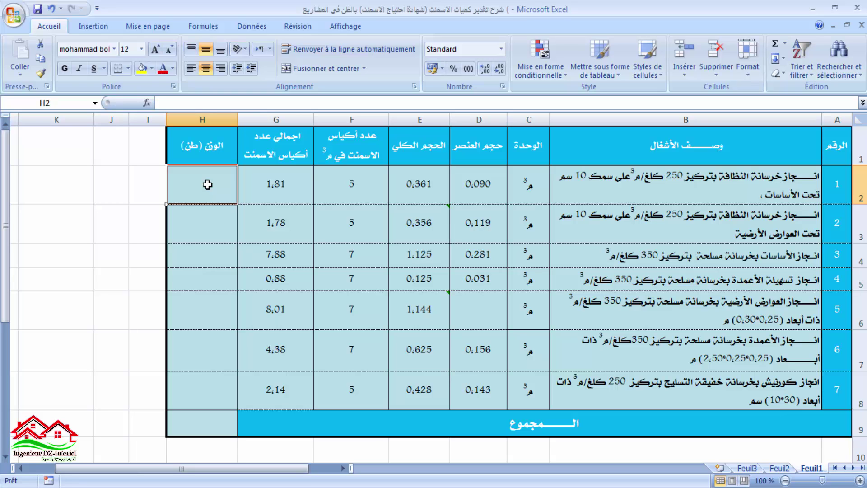
text(=)
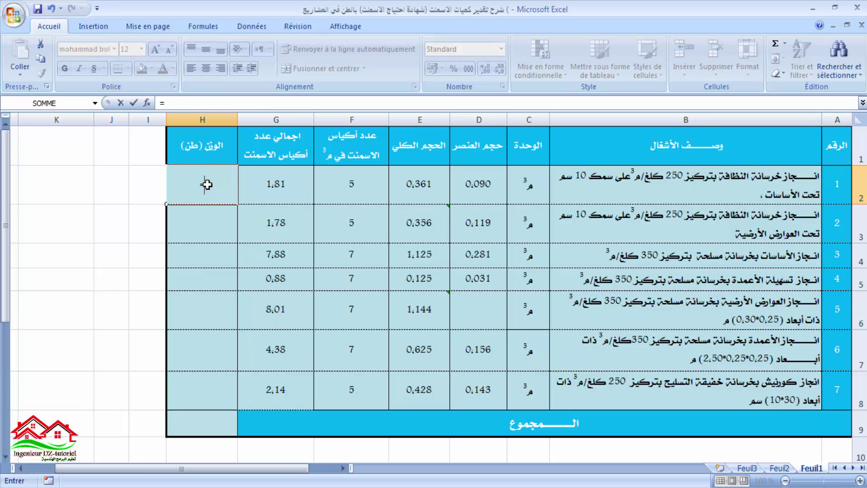
click(285, 183)
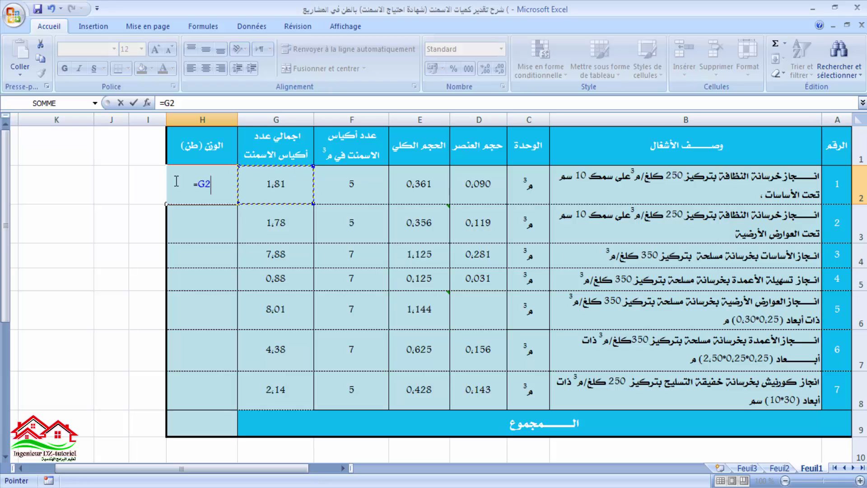
text(*50/1000)
click(201, 221)
click(197, 179)
click(499, 68)
click(498, 69)
click(498, 69)
- Enter =G3*50/1000 in H3 for the second item's weight and reduce it to two decimal places
click(202, 224)
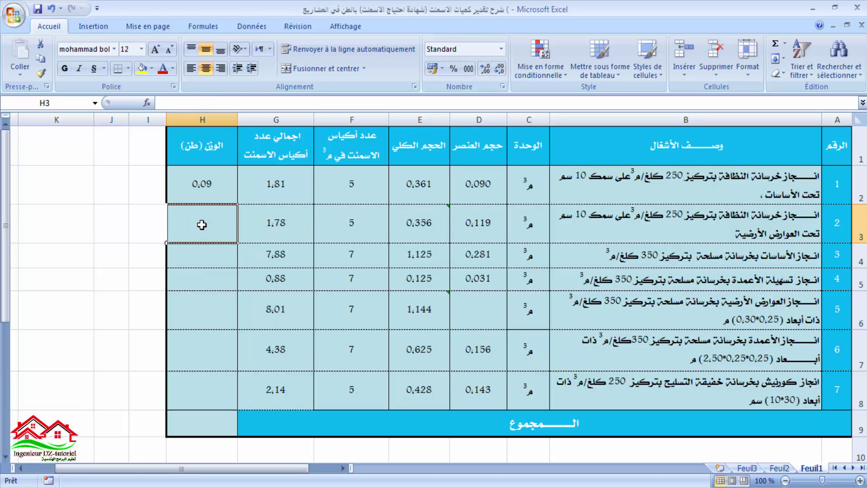
text(=)
click(274, 219)
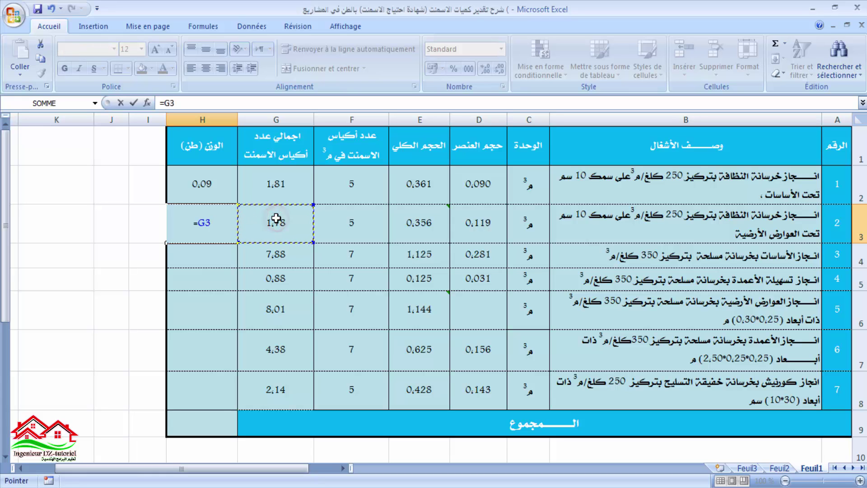
text(*50)
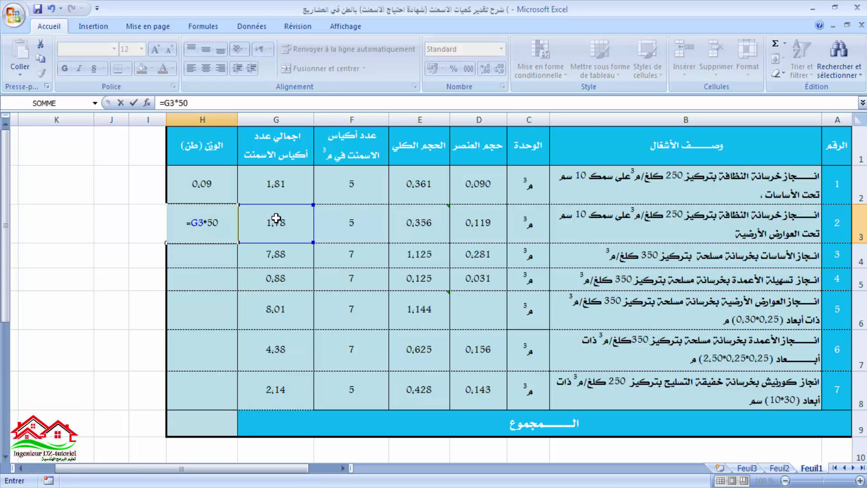
text(/1000)
key(Return)
click(212, 221)
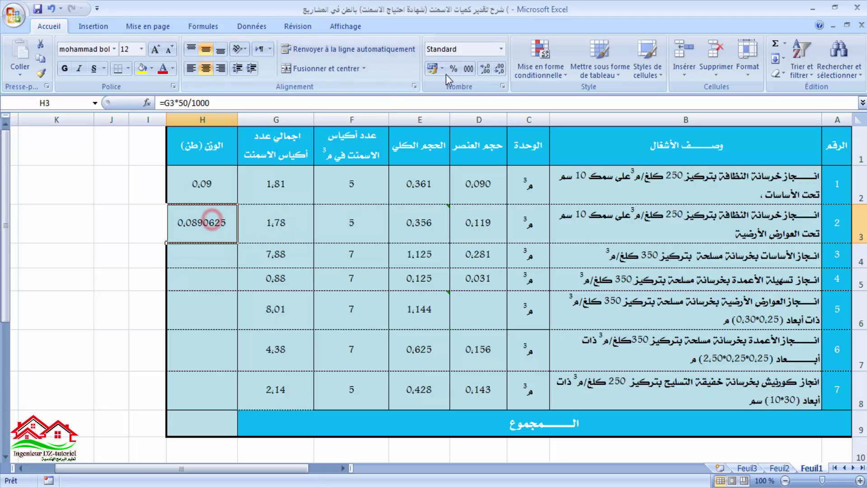
click(499, 69)
click(499, 69)
click(499, 68)
click(499, 68)
click(499, 68)
- Copy the weight formula from H3 down through H8 for the remaining items
click(261, 230)
click(187, 224)
drag(169, 243, 180, 400)
click(292, 387)
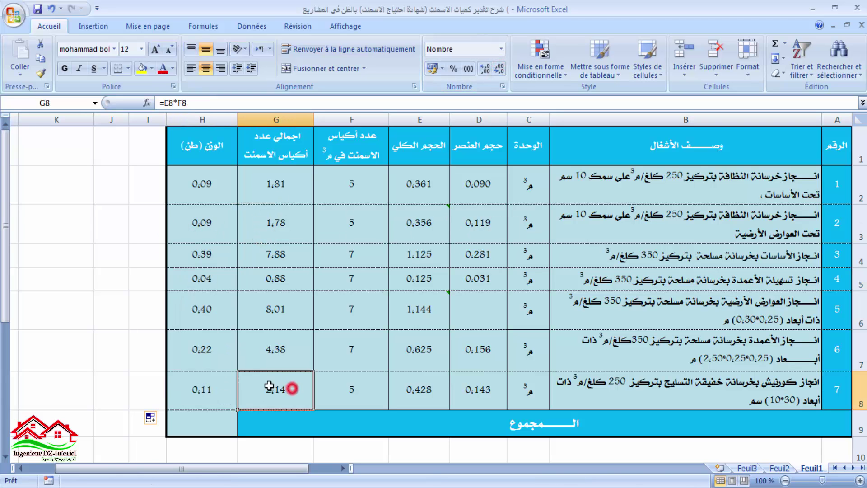
- Total the cement weights in H9 with the SOMME function over H2:H8
click(197, 425)
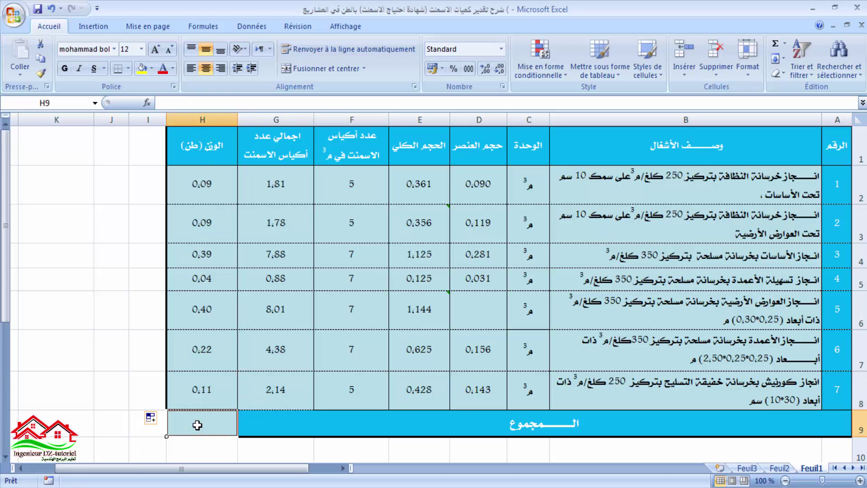
text(=)
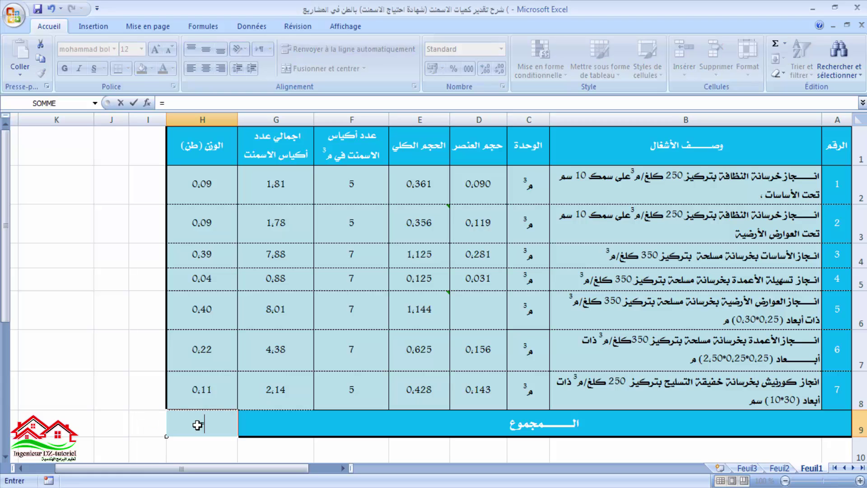
text(somme)
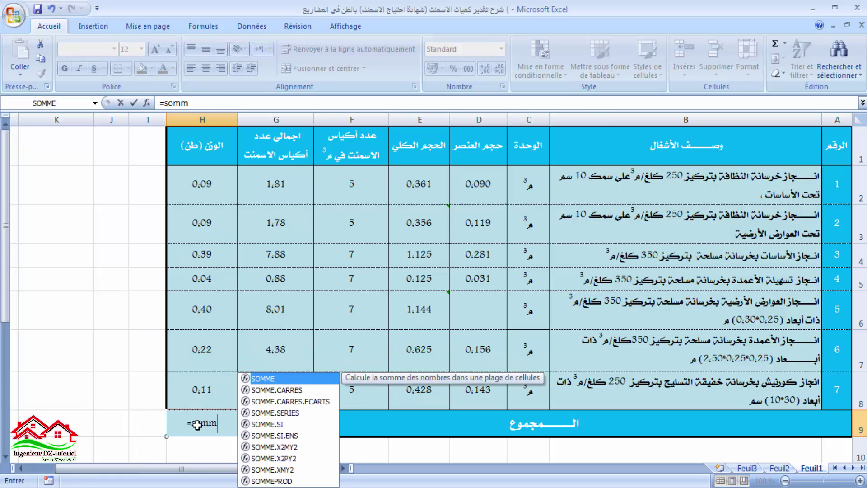
double_click(271, 380)
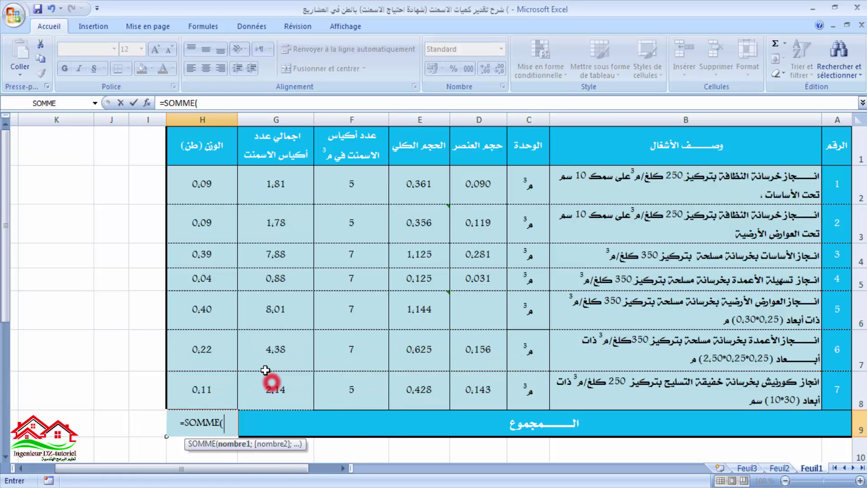
drag(200, 182, 224, 365)
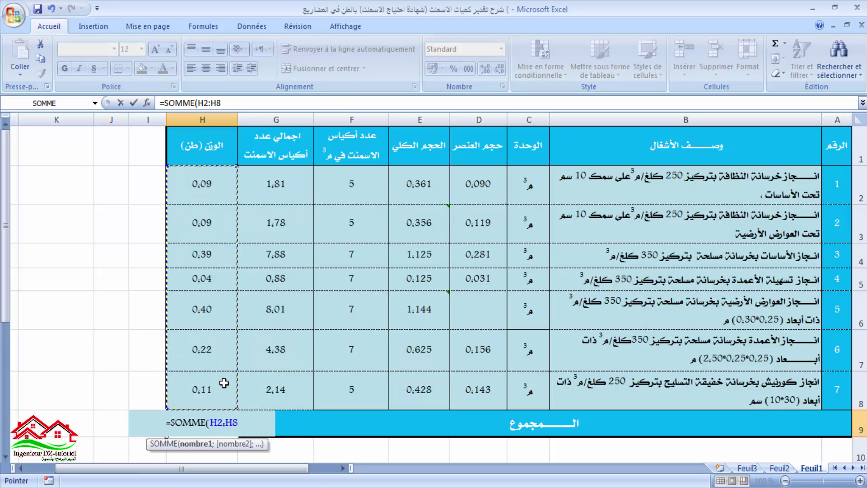
key(Return)
click(20, 352)
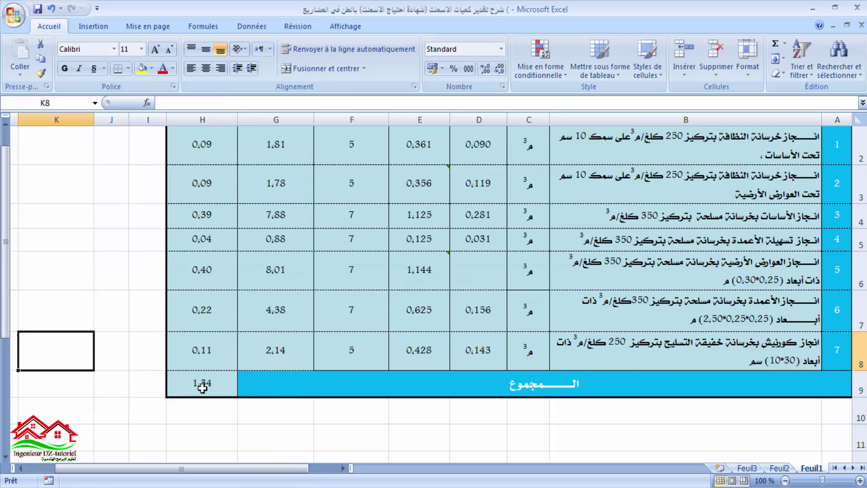
click(329, 431)
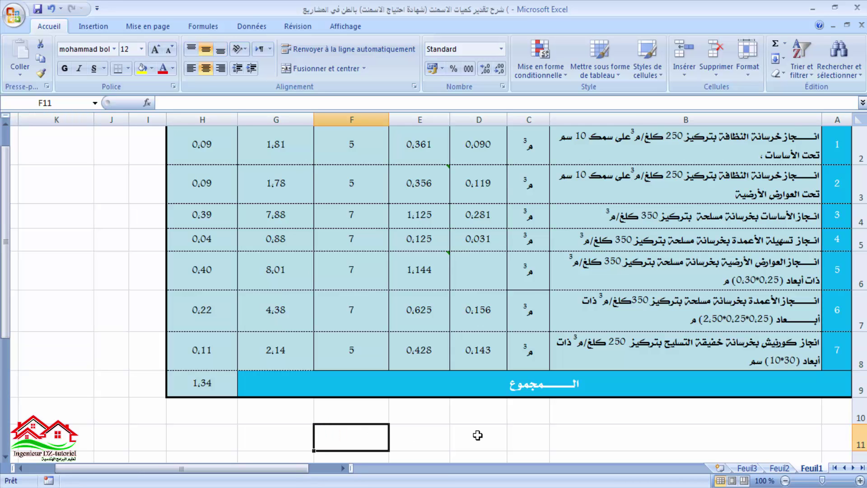
scroll(477, 435, up, 1)
click(511, 455)
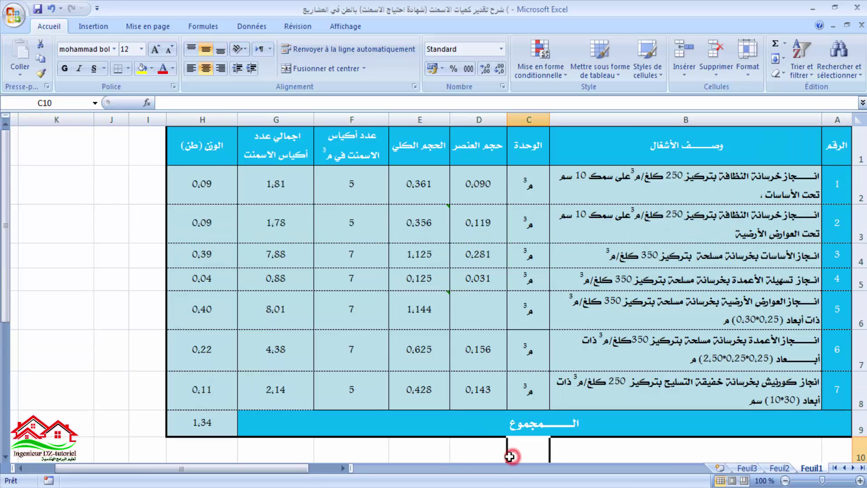
click(495, 456)
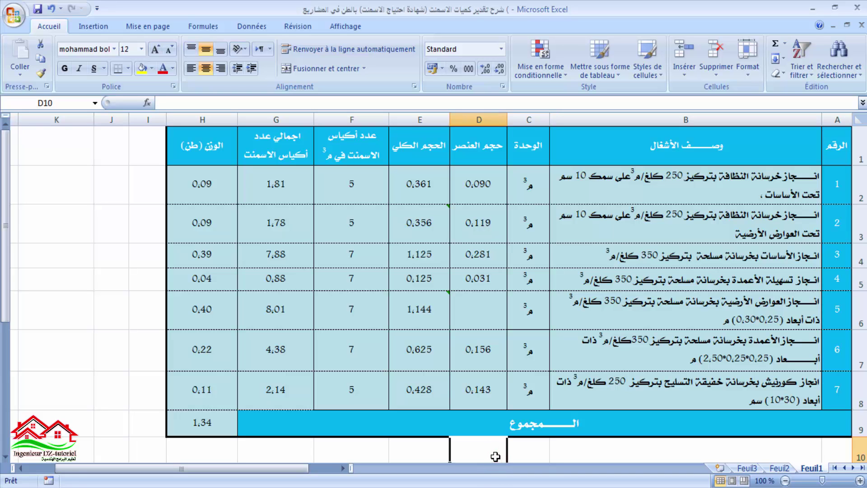